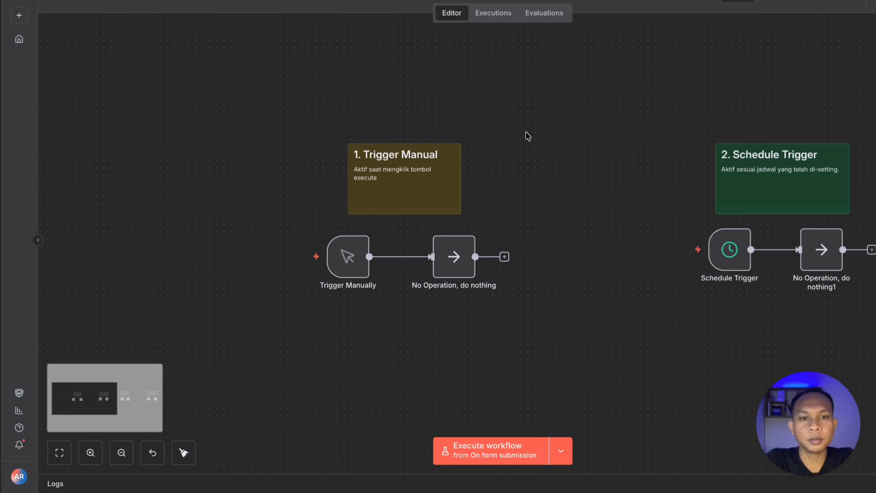
Step: Choose Trigger Manually as the workflow's starting trigger and execute the workflow from it
scroll(525, 135, "up", 4)
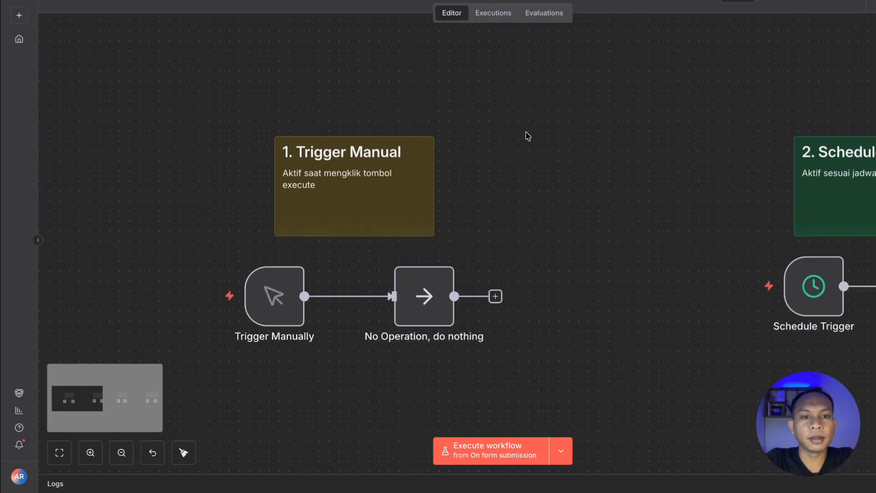
scroll(528, 136, "up", 3)
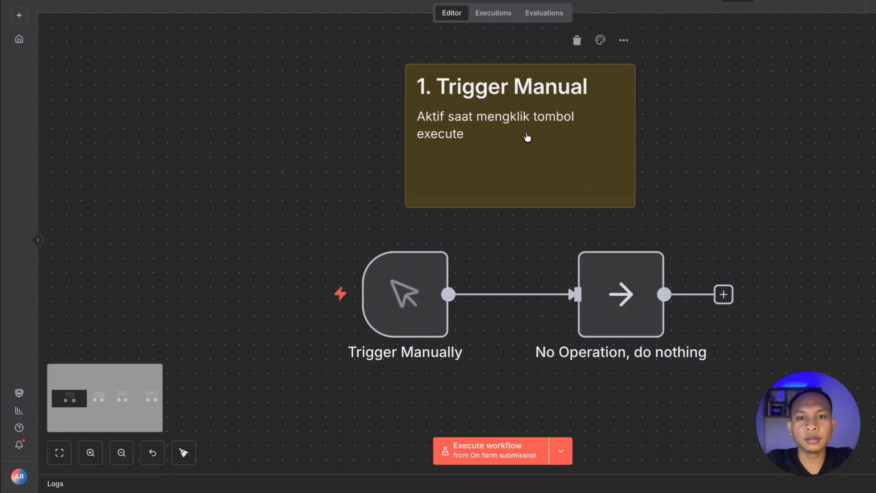
scroll(528, 136, "right", 1)
scroll(527, 137, "up", 1)
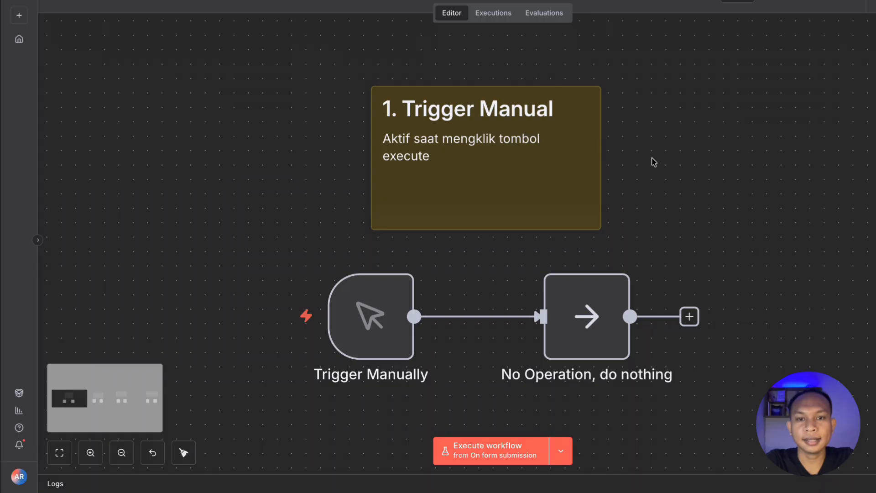
scroll(653, 162, "down", 2)
scroll(653, 162, "right", 1)
scroll(653, 162, "down", 1)
scroll(653, 162, "right", 1)
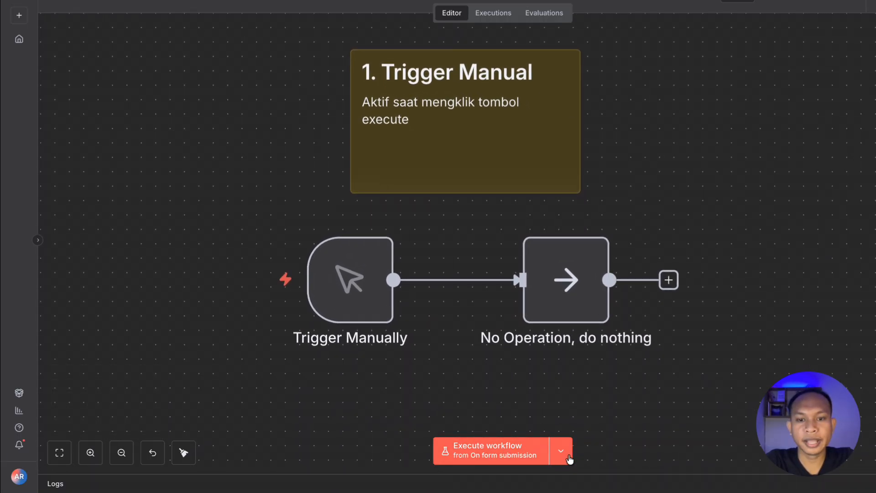
left_click(563, 457)
left_click(576, 420)
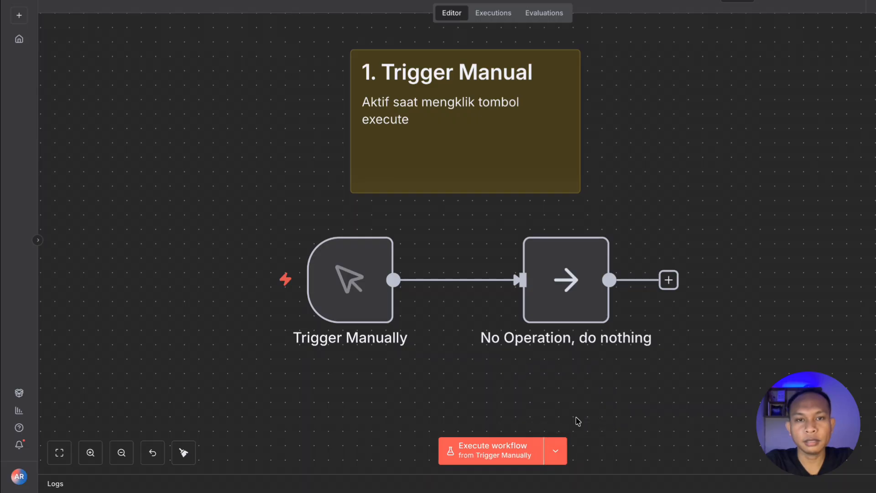
scroll(577, 421, "down", 1)
scroll(577, 421, "right", 1)
left_click(515, 447)
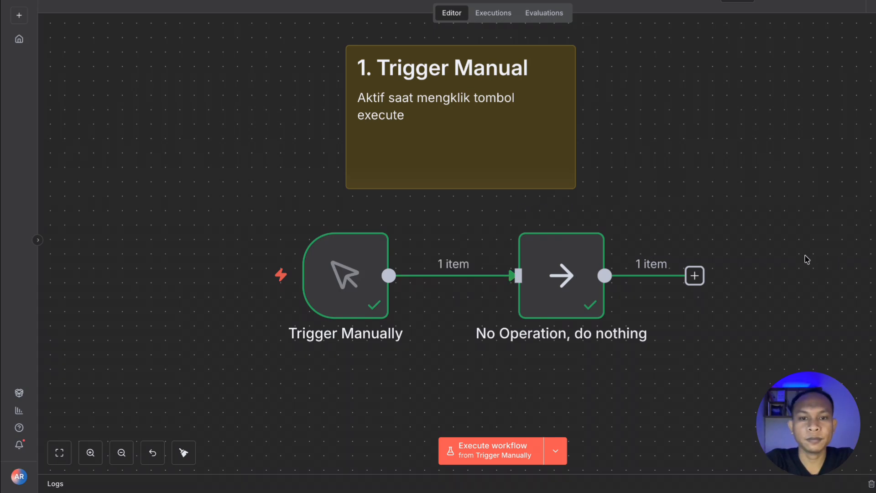
Step: In the Schedule Trigger node, keep the interval in hours and set the hours between triggers to 5, then return to the canvas
scroll(771, 219, "right", 10)
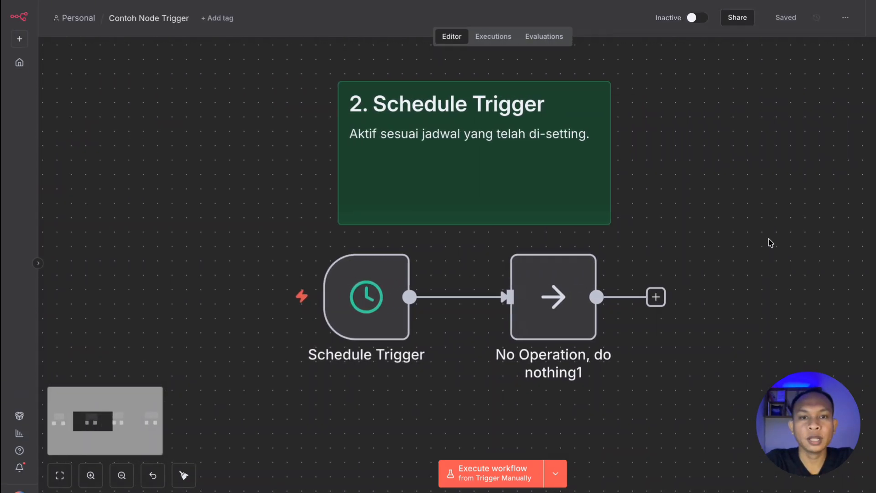
scroll(770, 242, "up", 2)
scroll(770, 243, "left", 1)
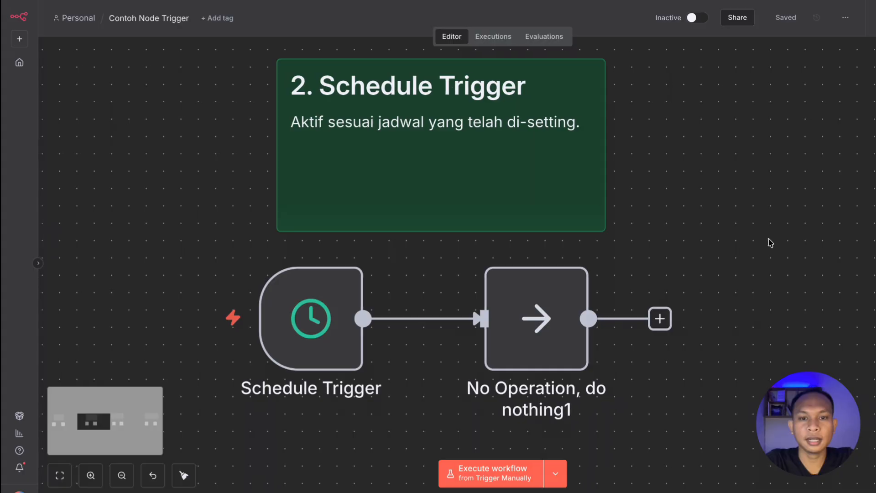
scroll(770, 243, "left", 1)
scroll(770, 243, "down", 1)
scroll(769, 245, "left", 3)
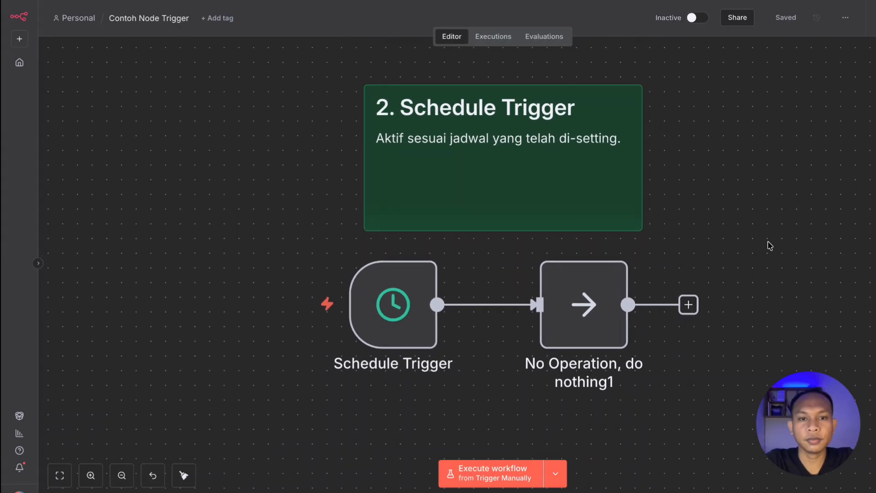
double_click(400, 314)
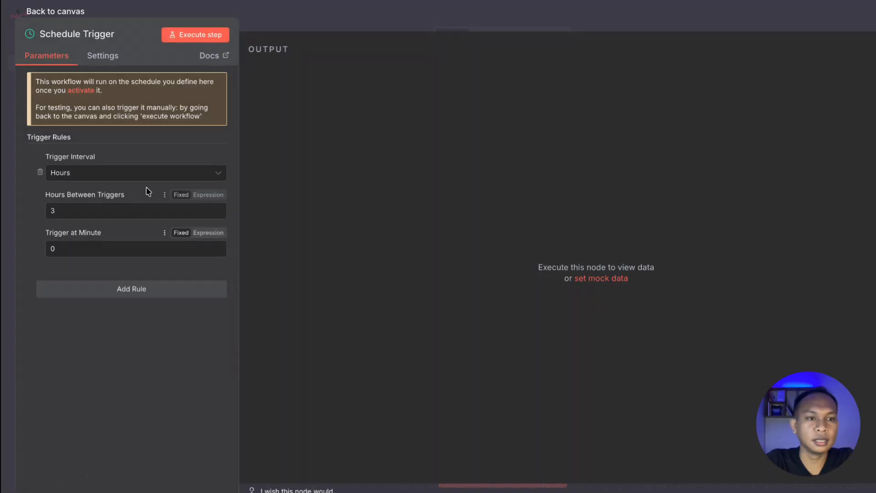
left_click(111, 176)
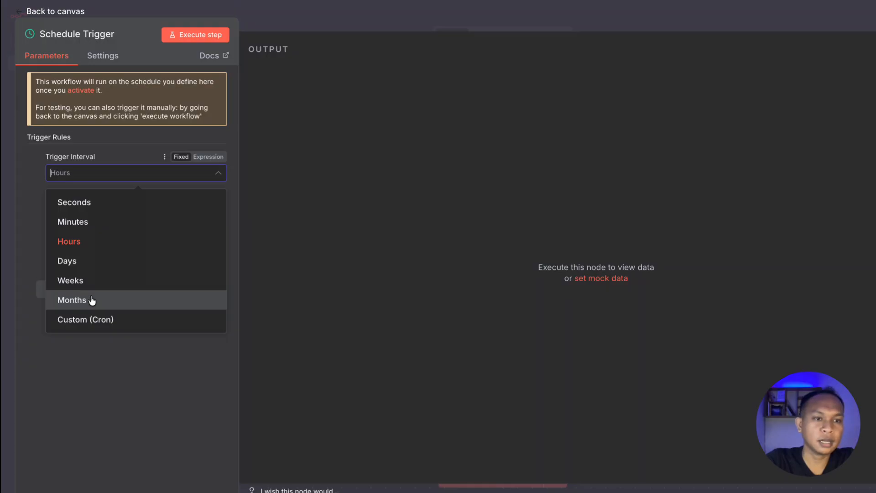
left_click(24, 223)
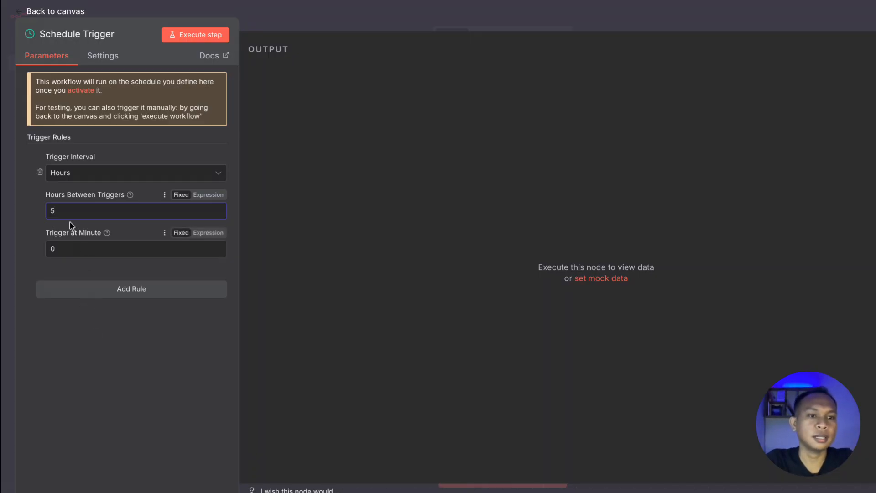
left_click(112, 16)
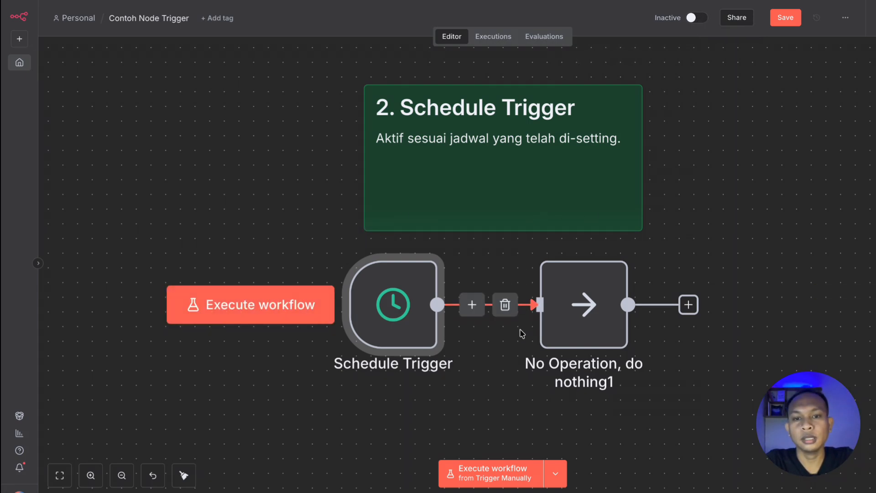
Step: Switch the workflow's starting trigger to Schedule Trigger and execute the workflow from it
scroll(599, 411, "down", 1)
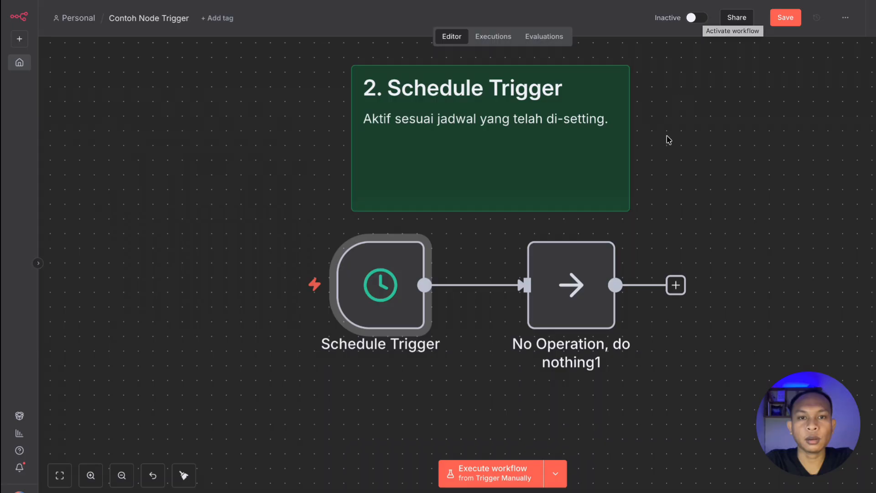
scroll(663, 157, "up", 1)
scroll(663, 158, "up", 1)
scroll(663, 158, "down", 1)
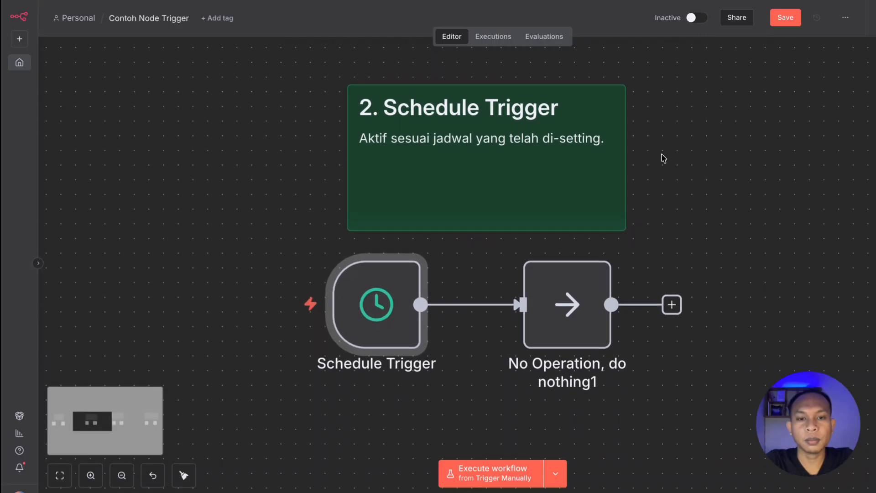
left_click(555, 473)
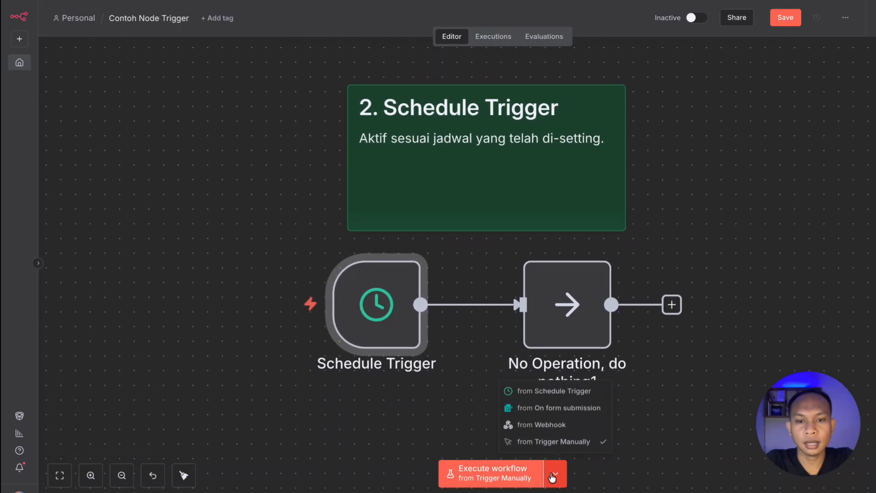
left_click(573, 391)
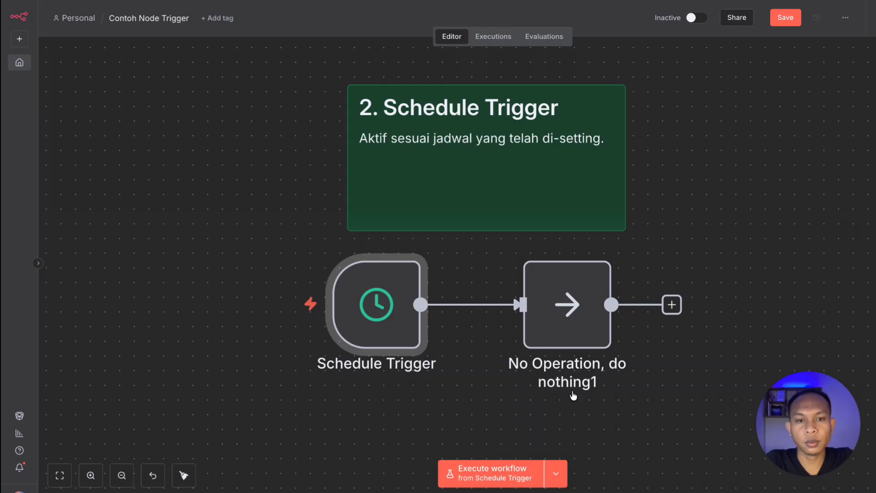
left_click(482, 485)
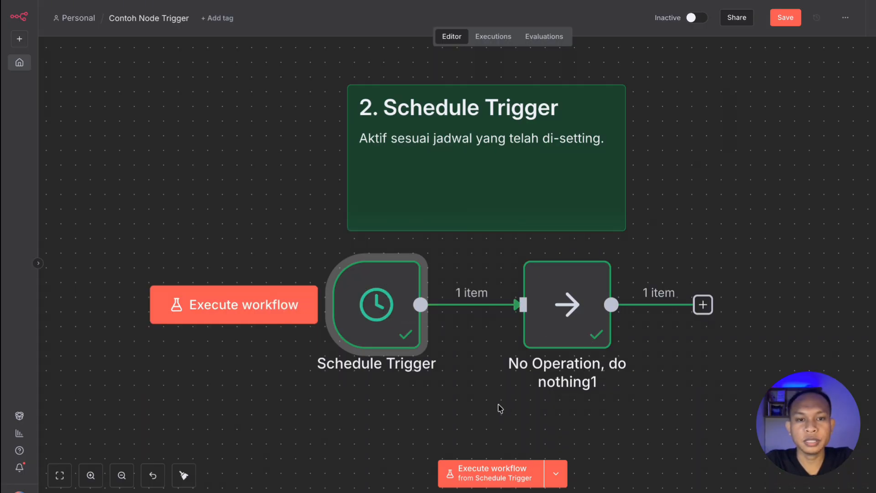
Step: Set the timezone in the workflow settings to Asia/Makassar and save the settings
scroll(500, 409, "up", 1)
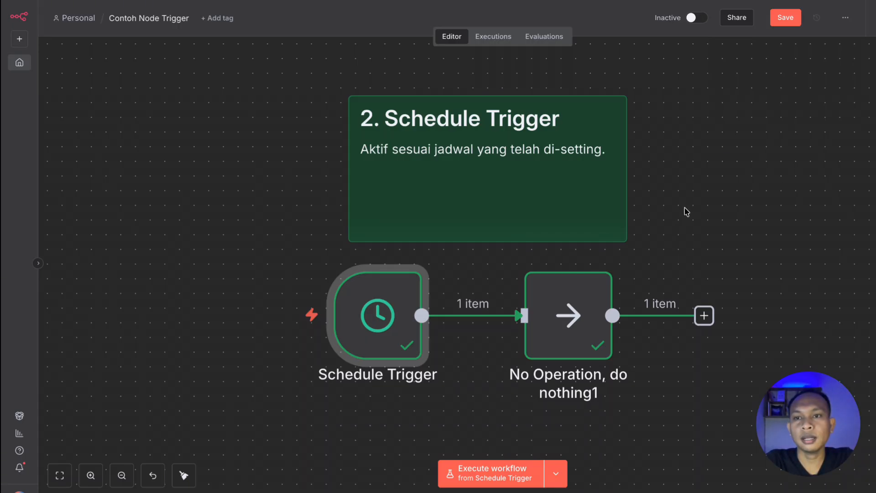
left_click(845, 18)
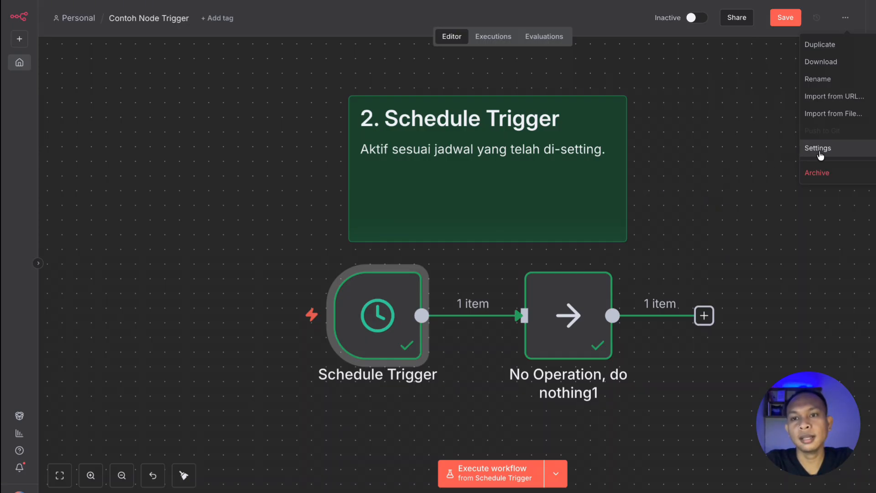
left_click(820, 151)
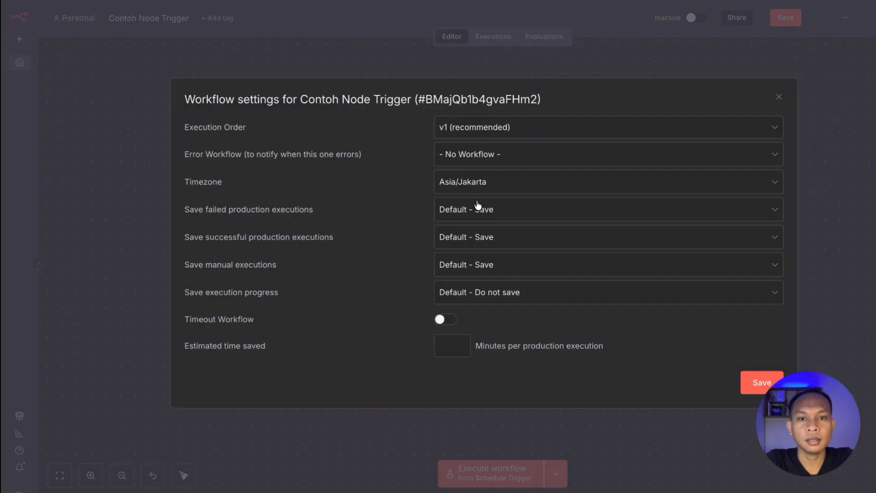
left_click(506, 183)
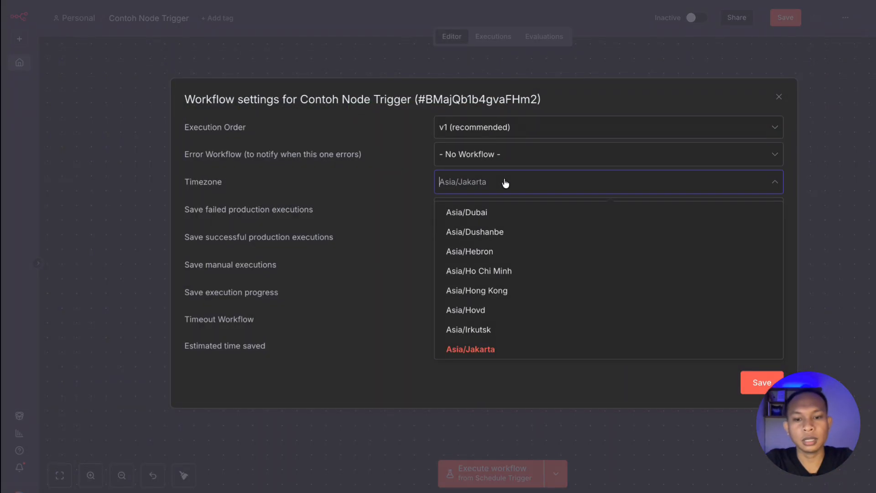
type("mak")
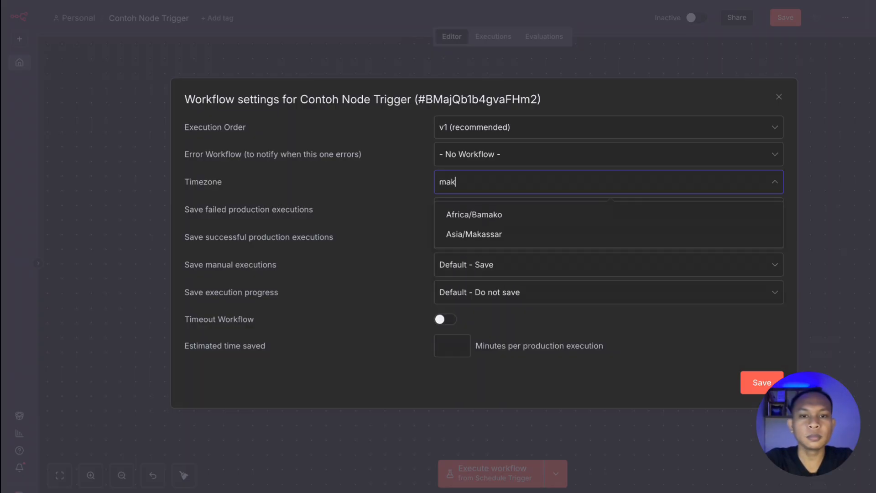
left_click(475, 235)
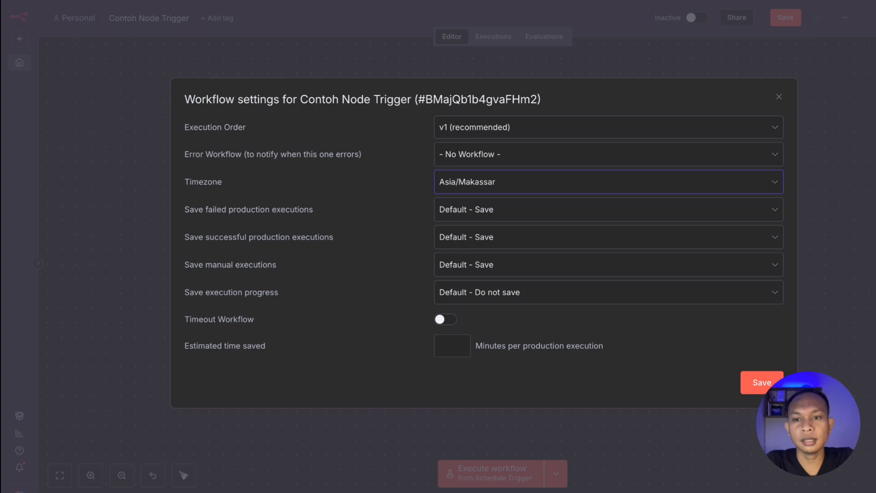
left_click(770, 383)
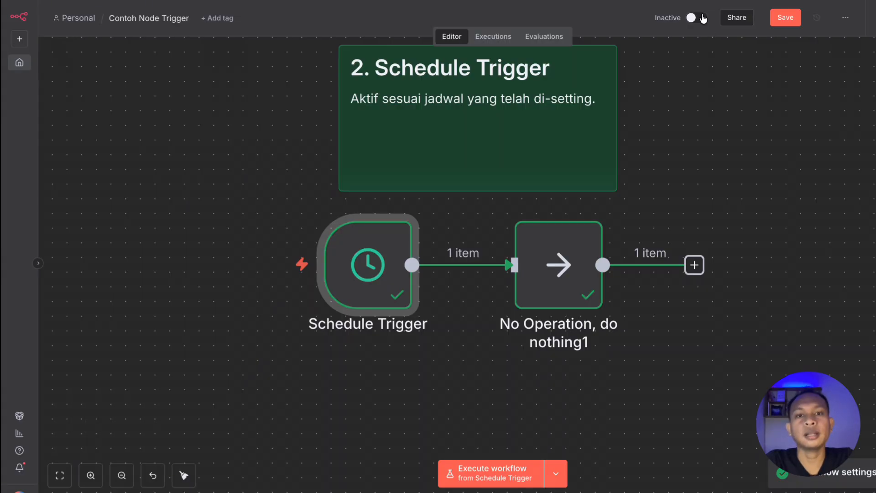
Step: Open the On form submission node and add a form element with the field name "nama"
scroll(668, 175, "right", 1)
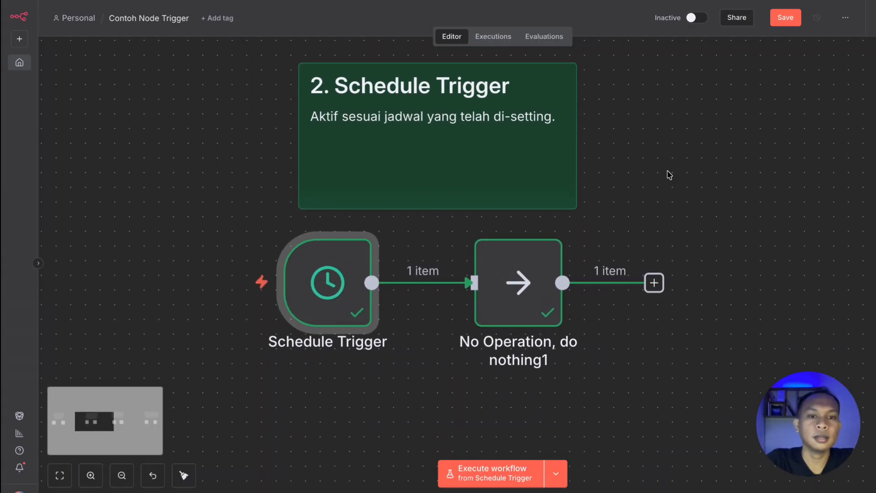
scroll(668, 175, "right", 1)
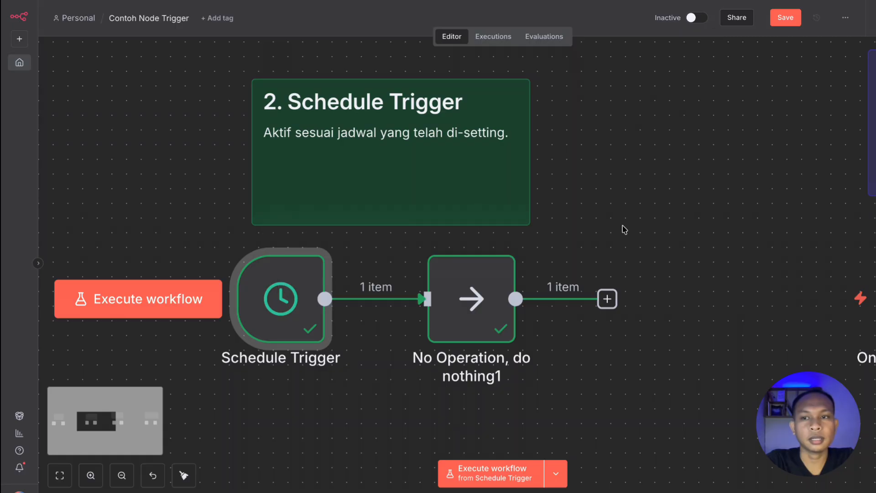
scroll(624, 229, "right", 5)
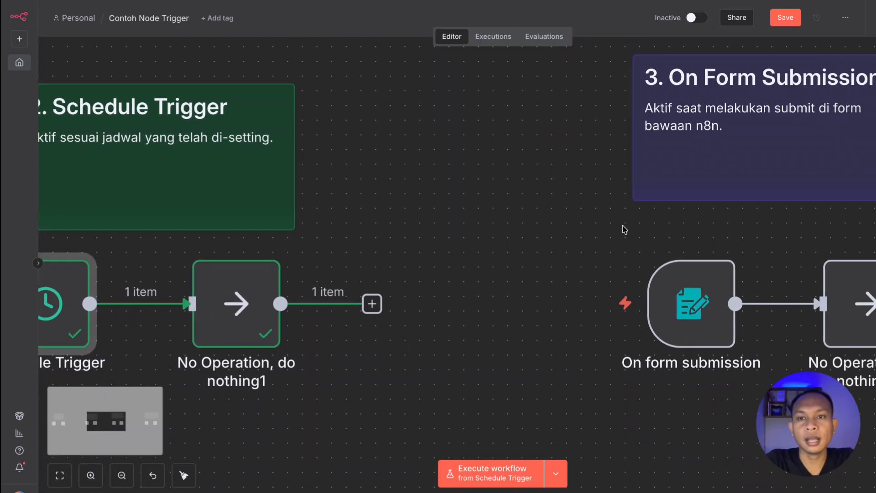
scroll(624, 229, "right", 4)
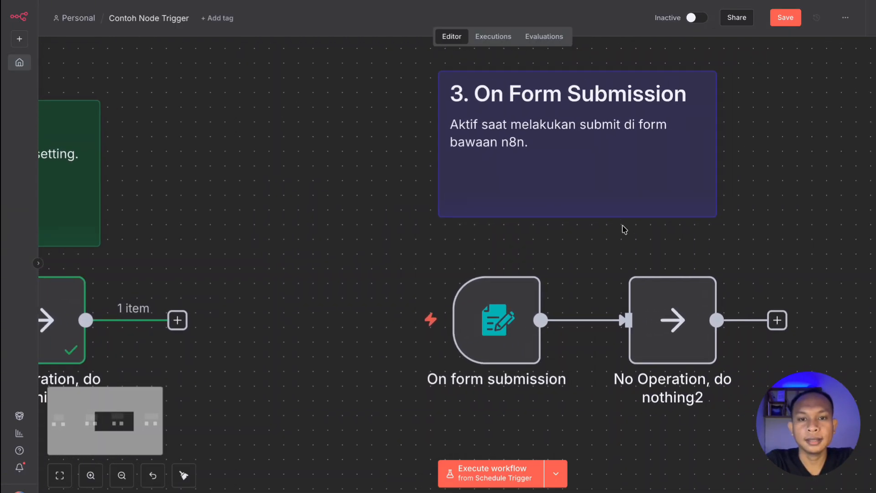
scroll(624, 230, "right", 1)
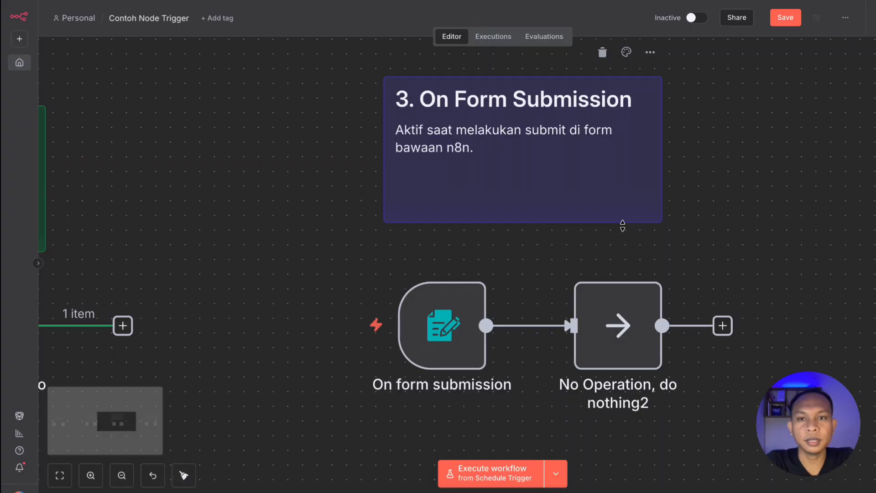
scroll(623, 225, "up", 1)
mouse_move(441, 338)
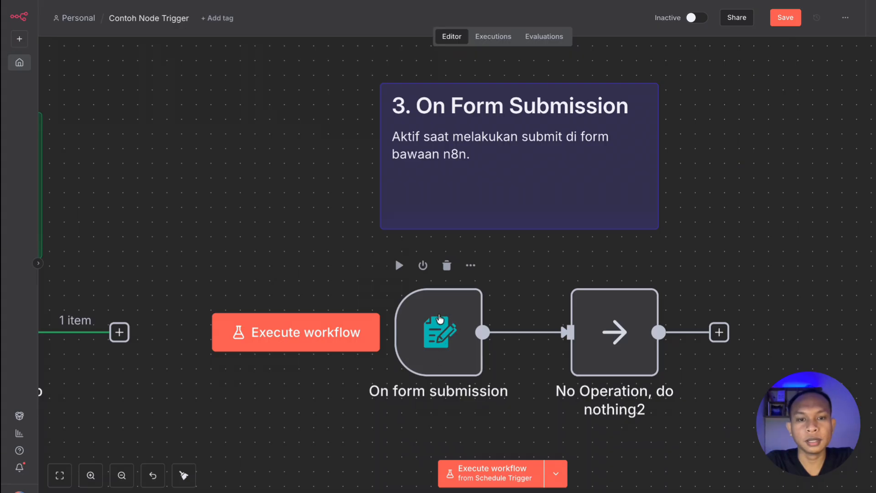
double_click(435, 355)
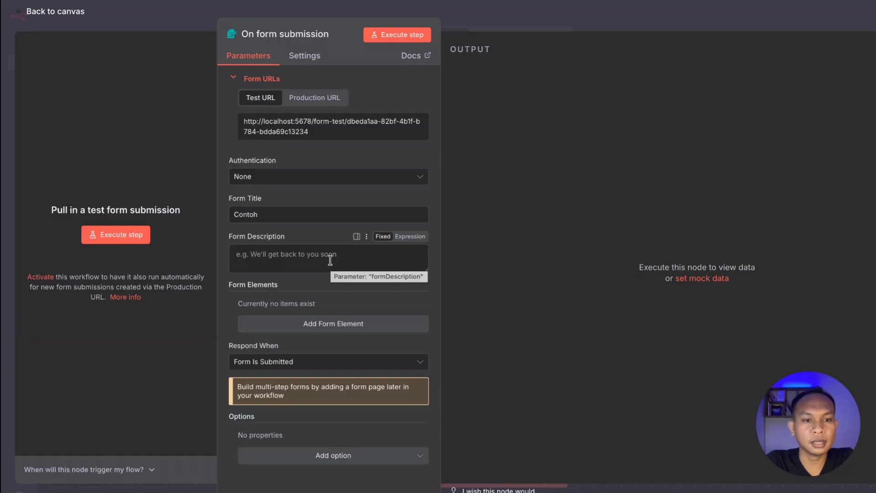
double_click(301, 217)
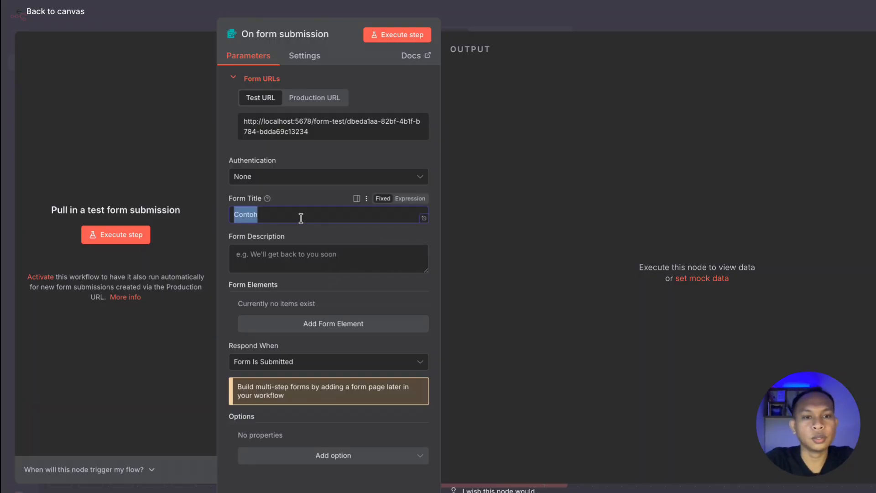
left_click(328, 323)
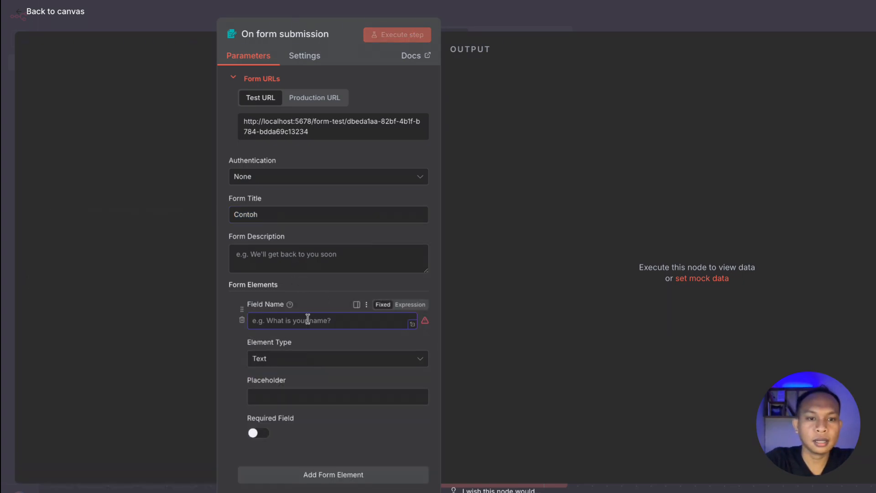
type("nama")
scroll(320, 347, "down", 3)
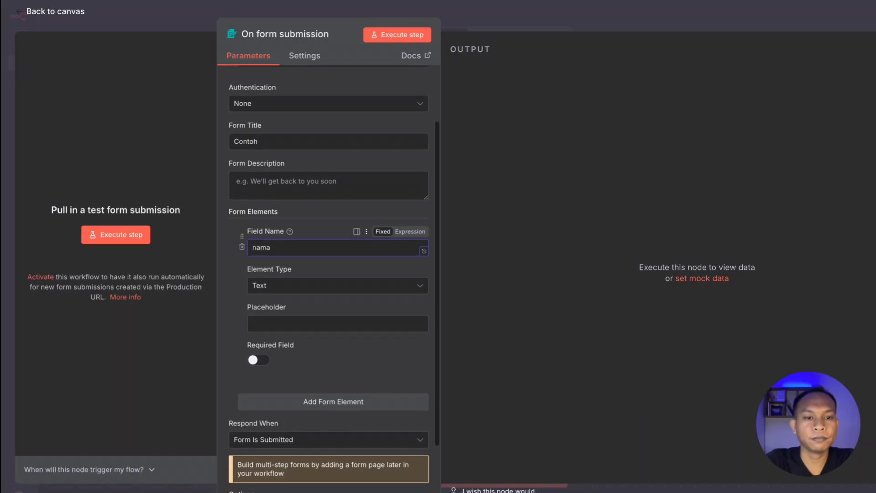
Step: Add a second text form element with the field name "alamat" to the form, then return to the canvas
left_click(324, 356)
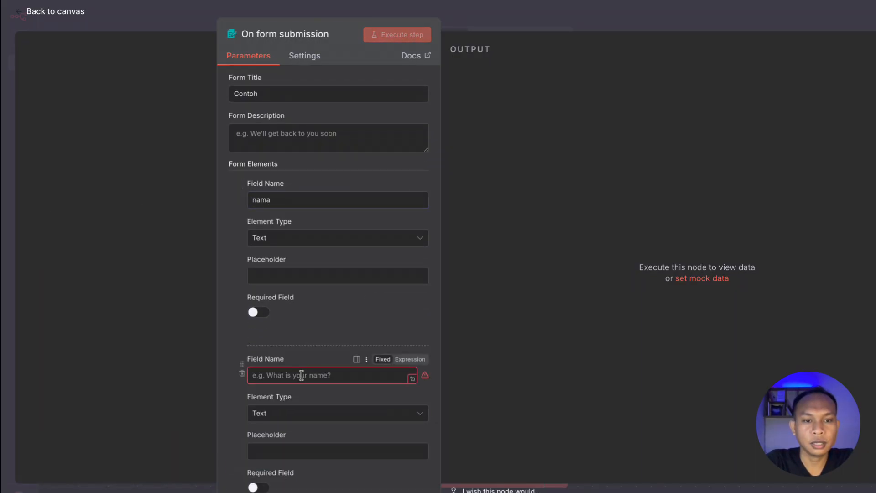
type("alamat")
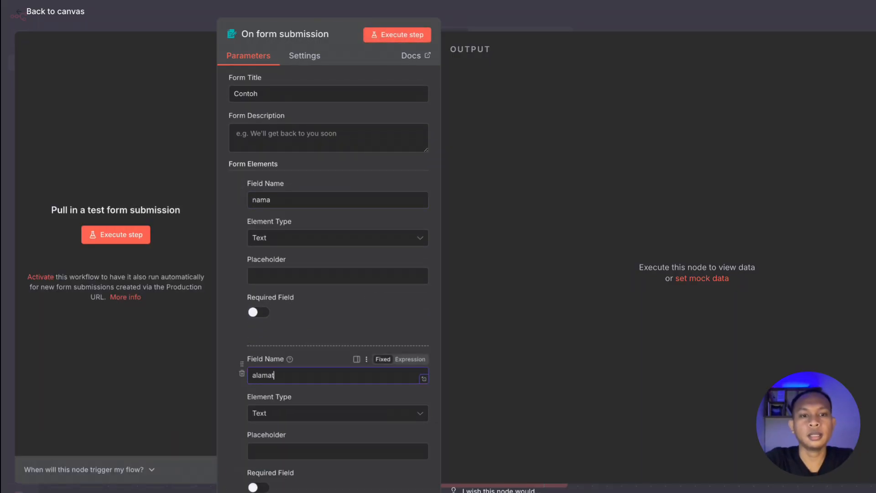
scroll(351, 344, "down", 4)
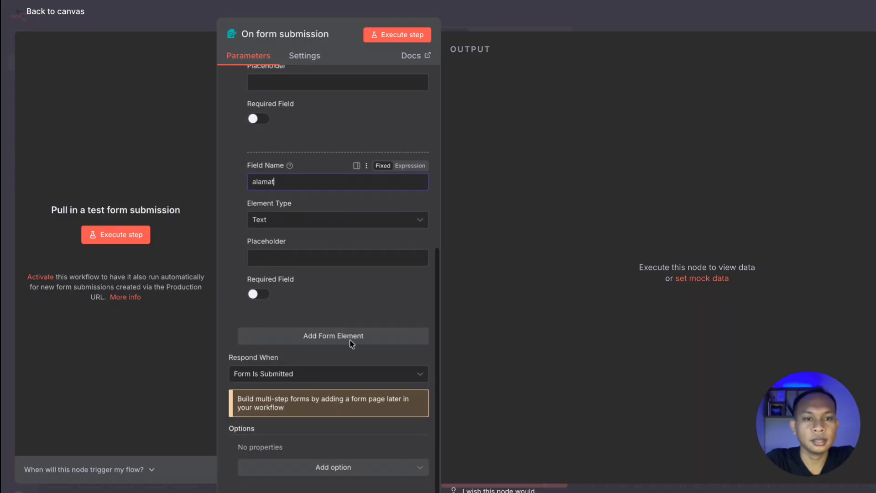
scroll(352, 345, "up", 7)
scroll(351, 345, "down", 5)
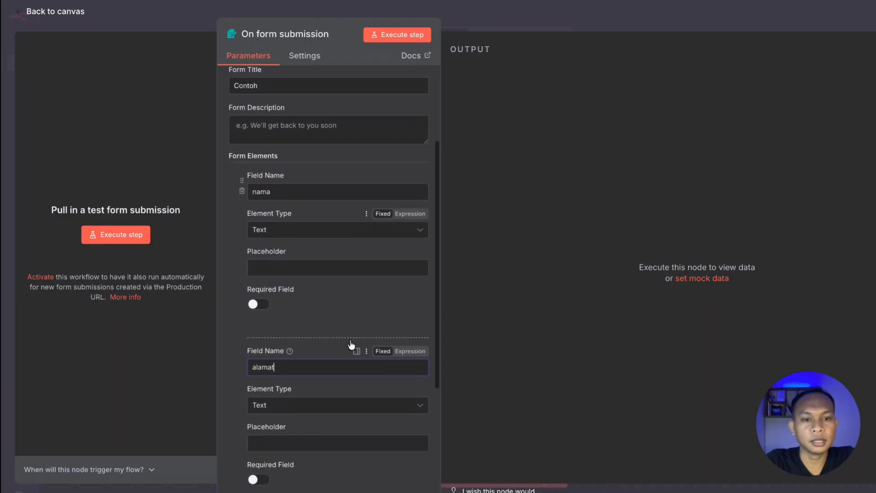
scroll(351, 344, "up", 5)
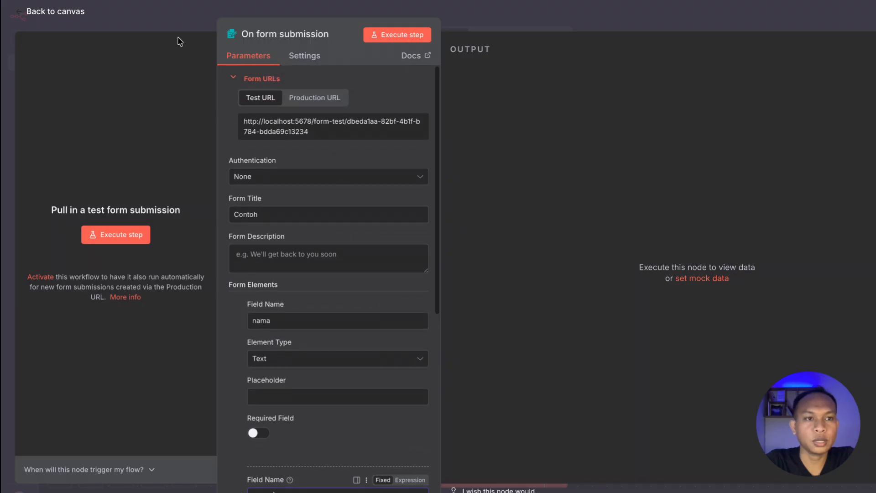
left_click(70, 18)
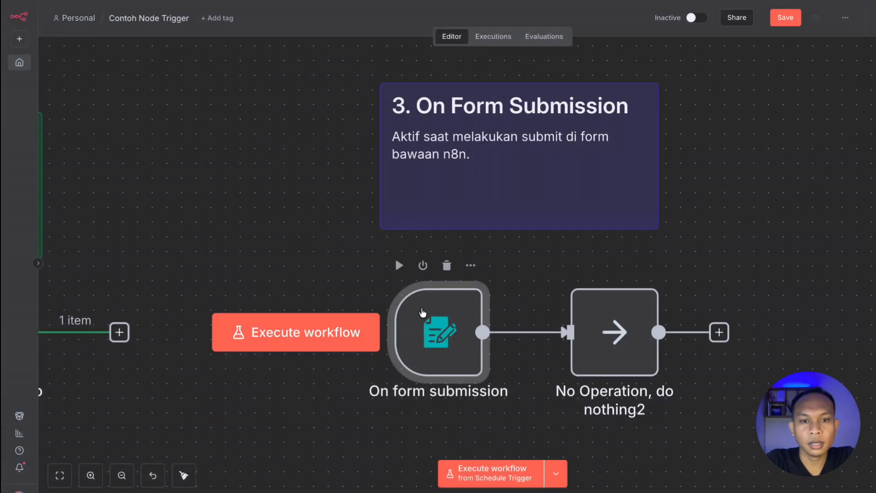
Step: Switch the workflow's starting trigger to On form submission and execute the workflow from it
scroll(426, 319, "down", 2)
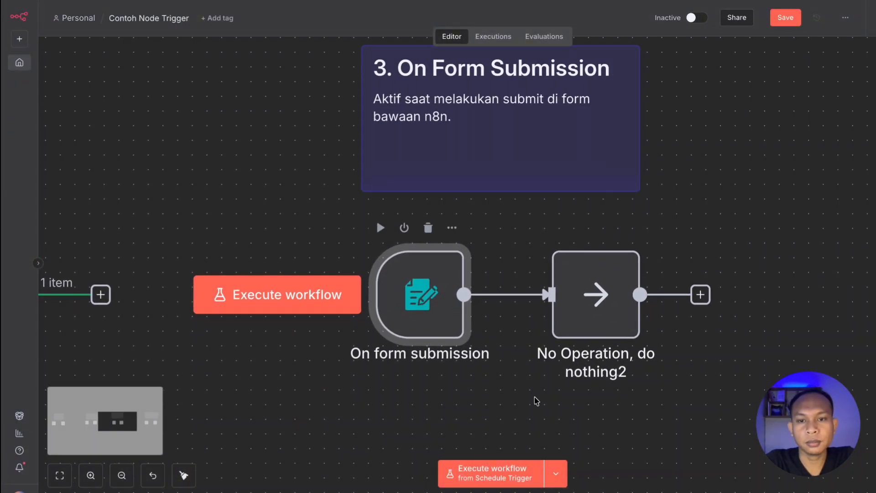
left_click(556, 474)
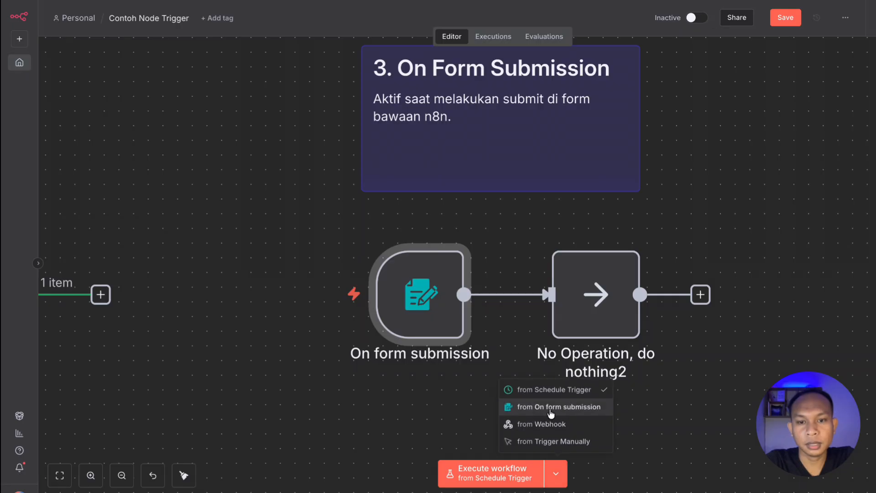
left_click(550, 408)
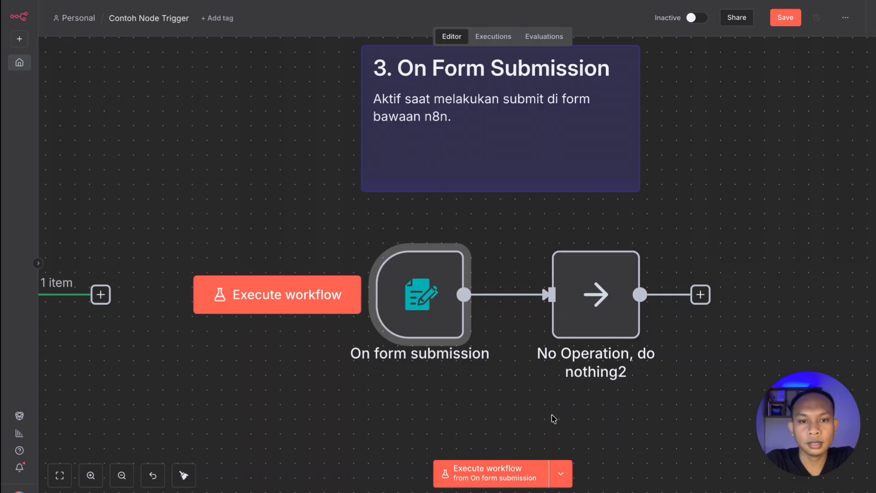
scroll(553, 418, "down", 3)
left_click(490, 470)
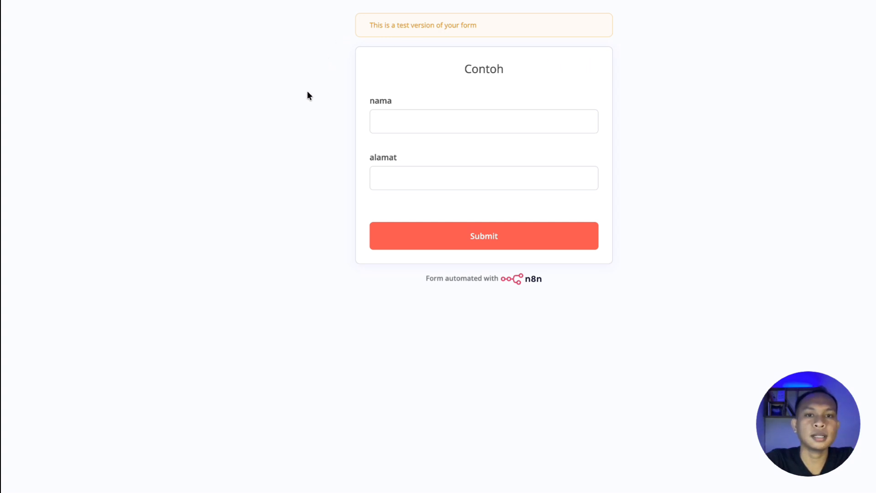
Step: Fill in the test form's nama field with a name and the alamat field with an address, submit it, and close the form page
left_click(430, 122)
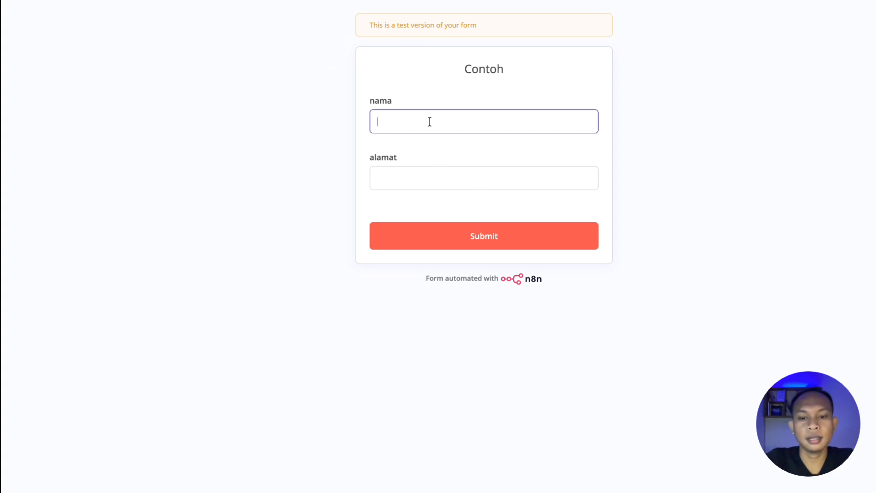
type("aldyrazor")
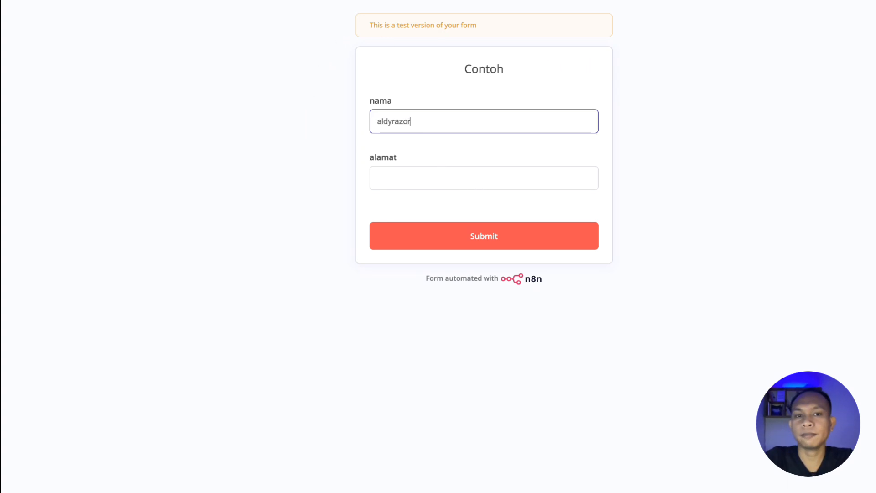
left_click(408, 174)
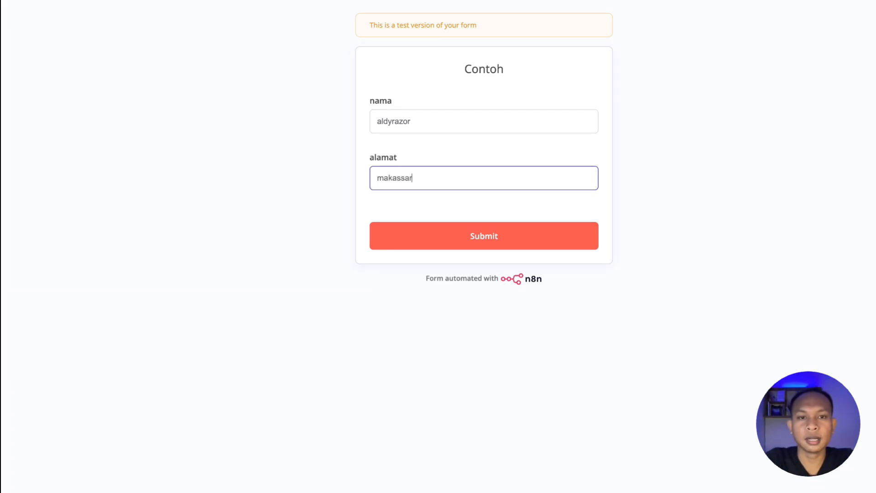
left_click(426, 235)
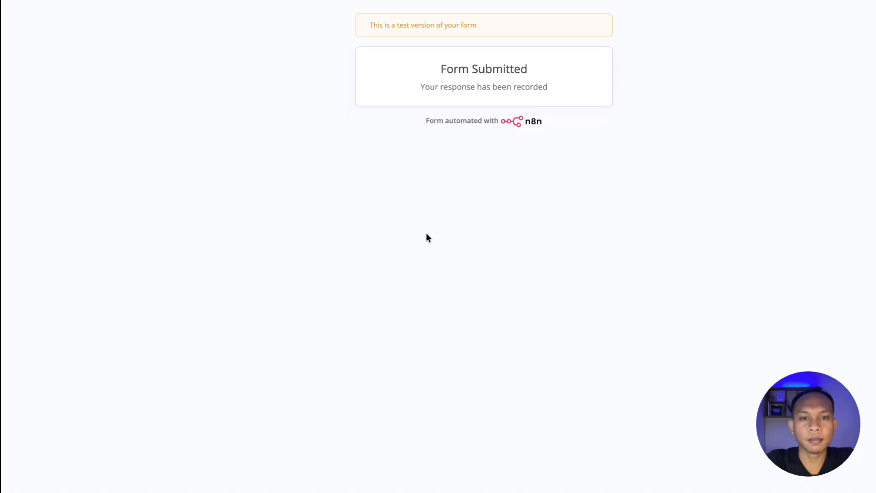
key("super+w")
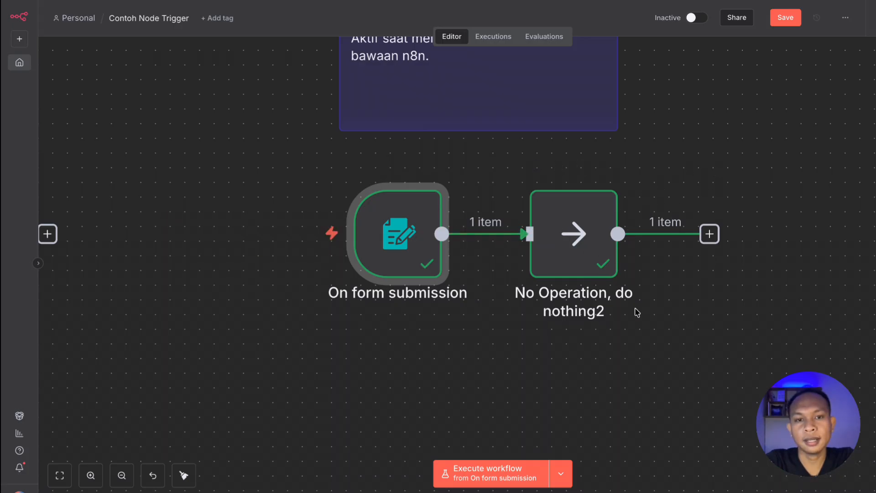
Step: Open the On form submission node, review its submitted output data and form parameters, then return to the canvas
scroll(597, 337, "up", 2)
scroll(597, 338, "right", 2)
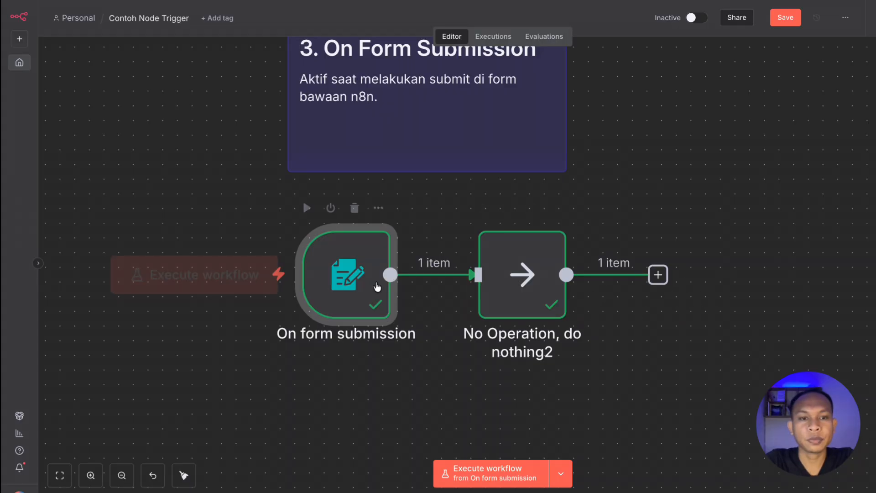
double_click(363, 293)
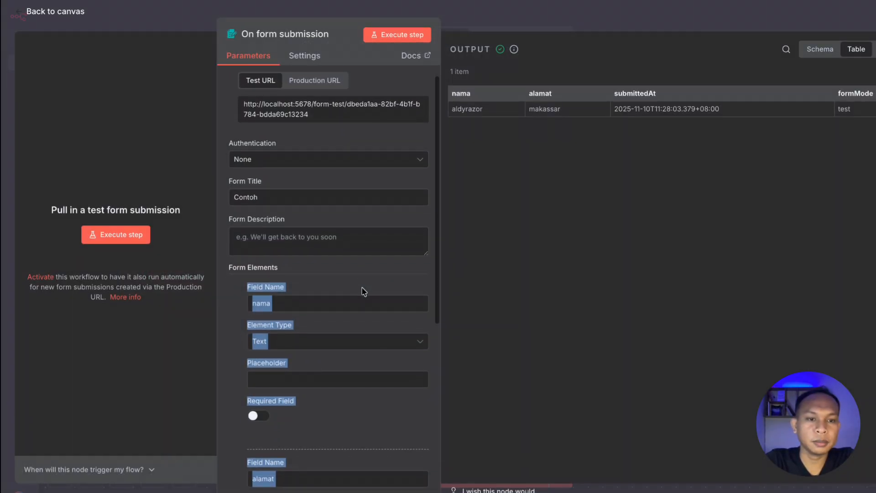
scroll(352, 299, "down", 3)
left_click(352, 299)
scroll(352, 299, "down", 3)
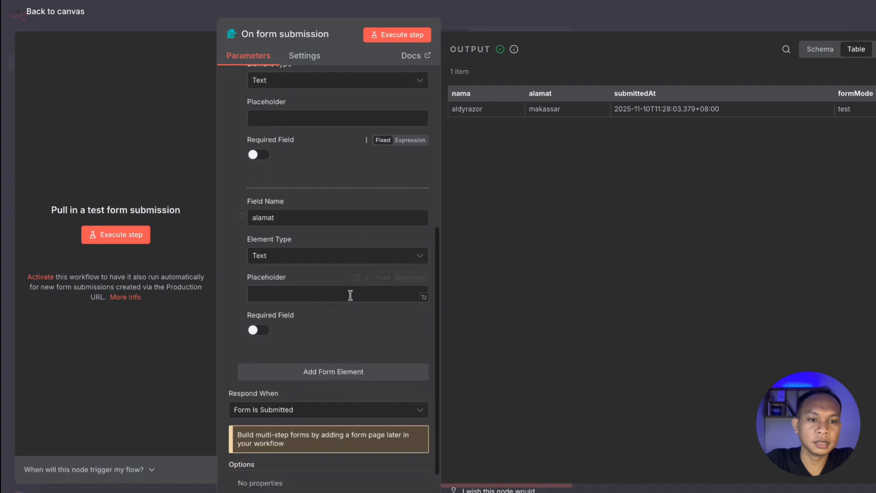
scroll(288, 393, "down", 1)
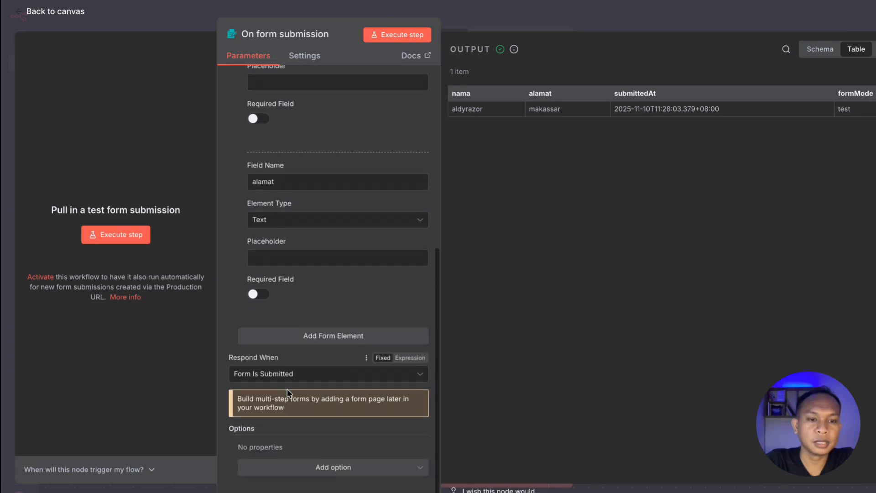
scroll(285, 365, "up", 10)
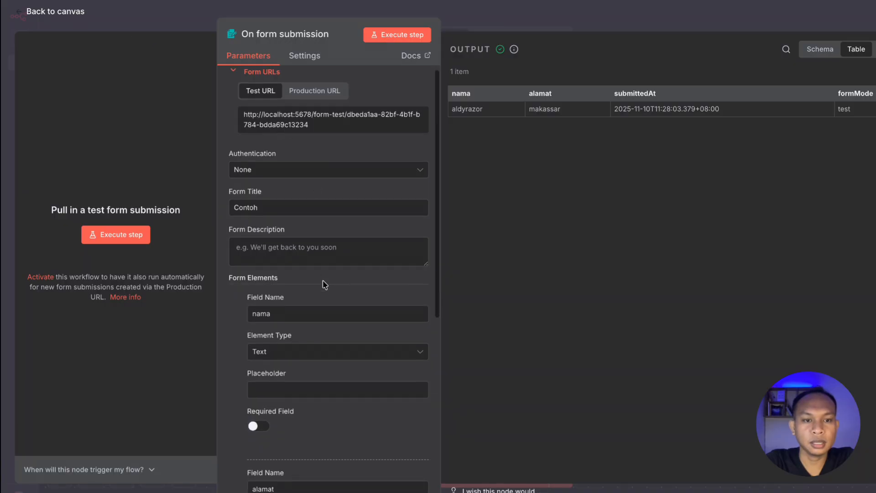
scroll(323, 228, "down", 5)
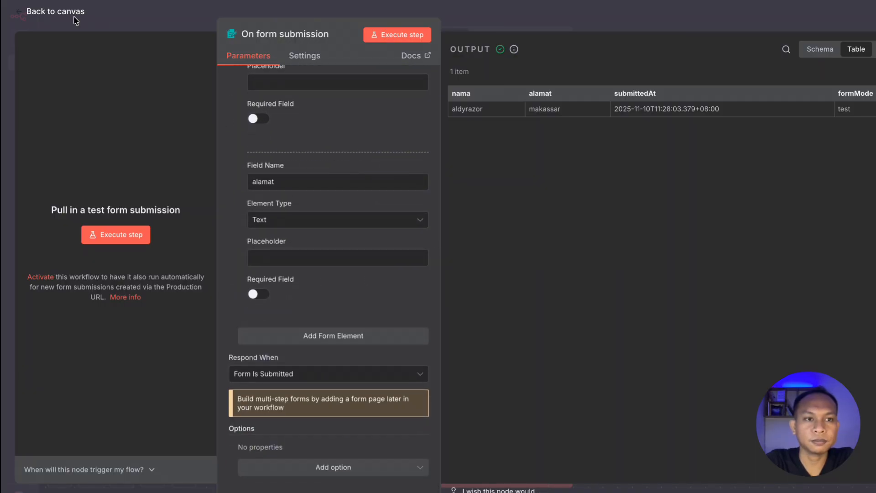
left_click(75, 18)
Step: Examine the Webhook Trigger section of the canvas, including its note, the Webhook node and the connected No Operation node
scroll(788, 155, "right", 15)
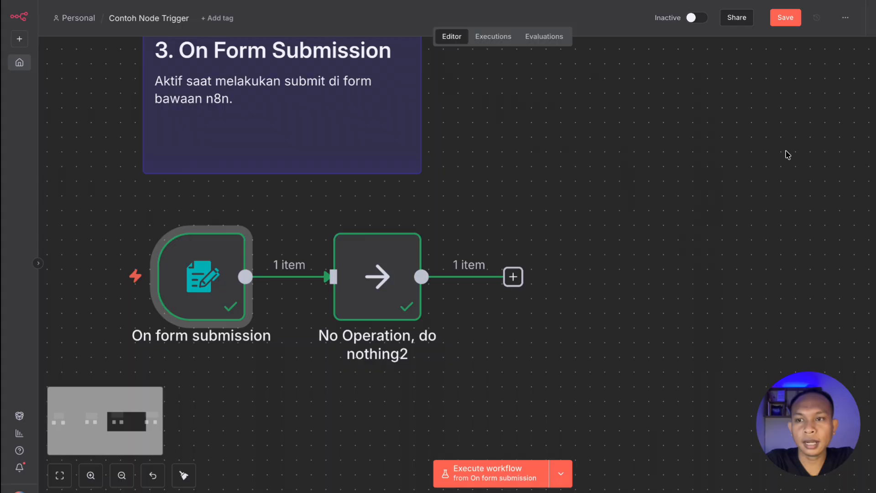
scroll(788, 155, "up", 2)
scroll(788, 155, "right", 2)
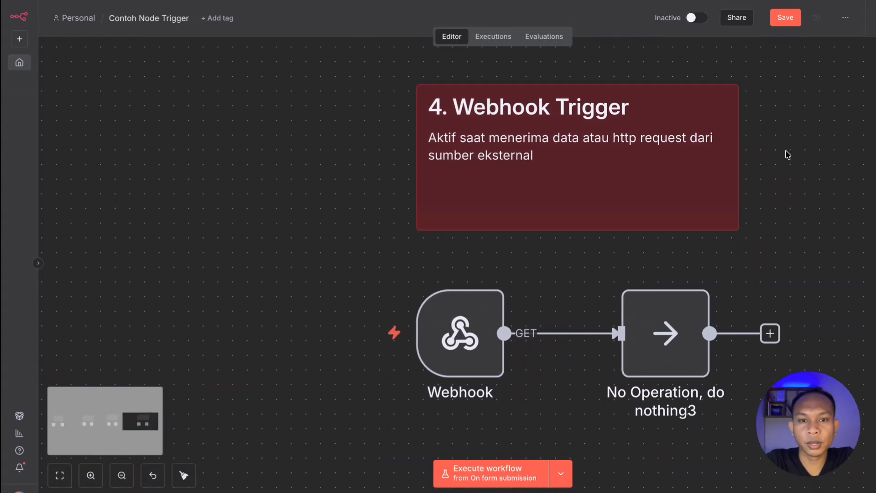
scroll(788, 155, "up", 2)
scroll(788, 155, "right", 3)
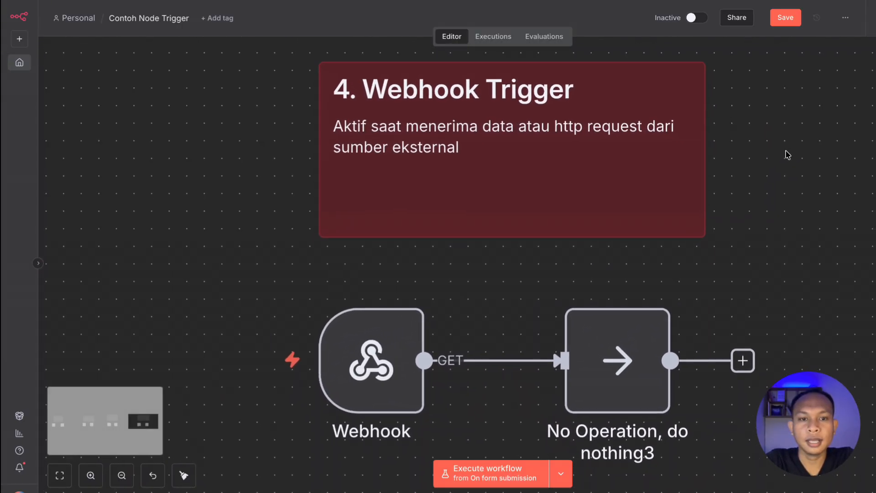
scroll(788, 155, "down", 1)
scroll(788, 155, "down", 1)
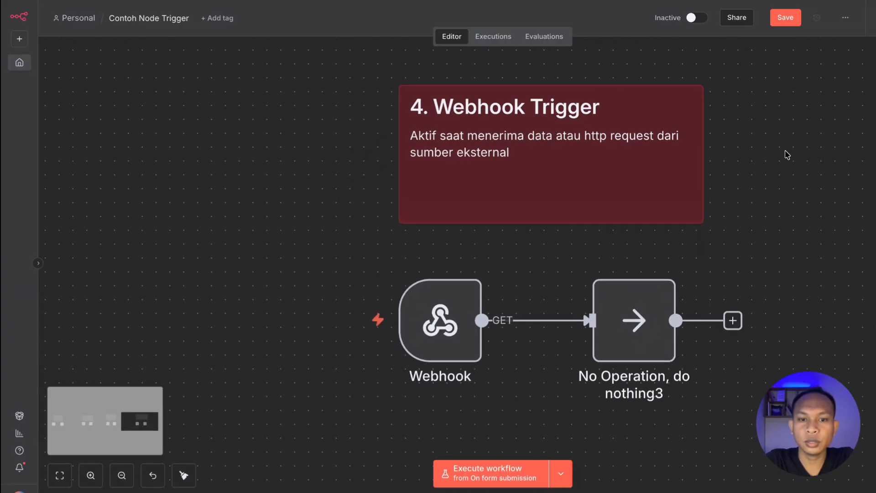
mouse_move(458, 313)
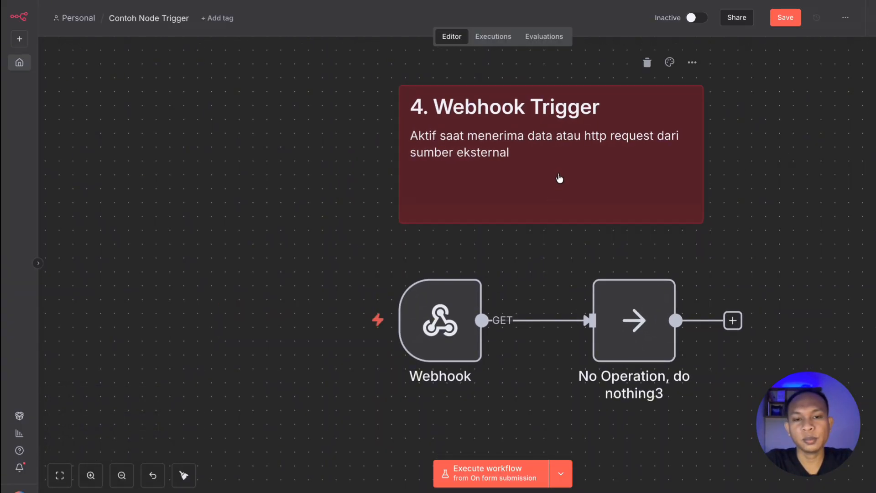
scroll(779, 232, "right", 3)
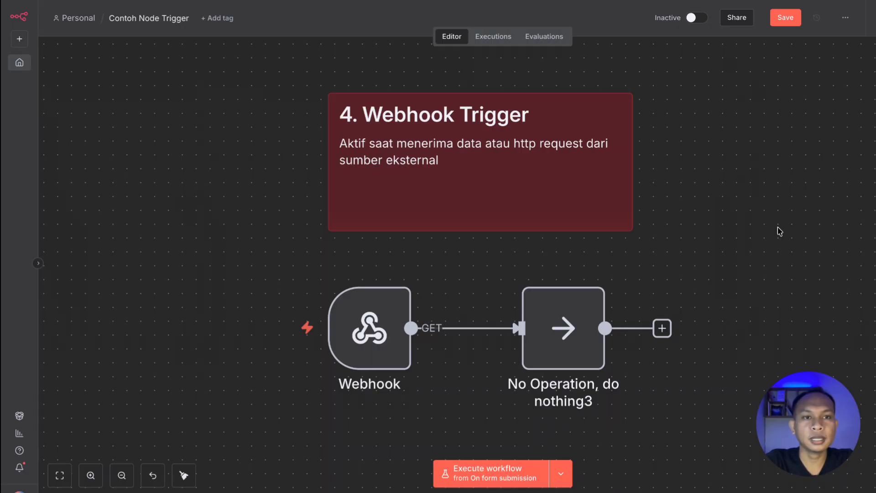
mouse_move(373, 316)
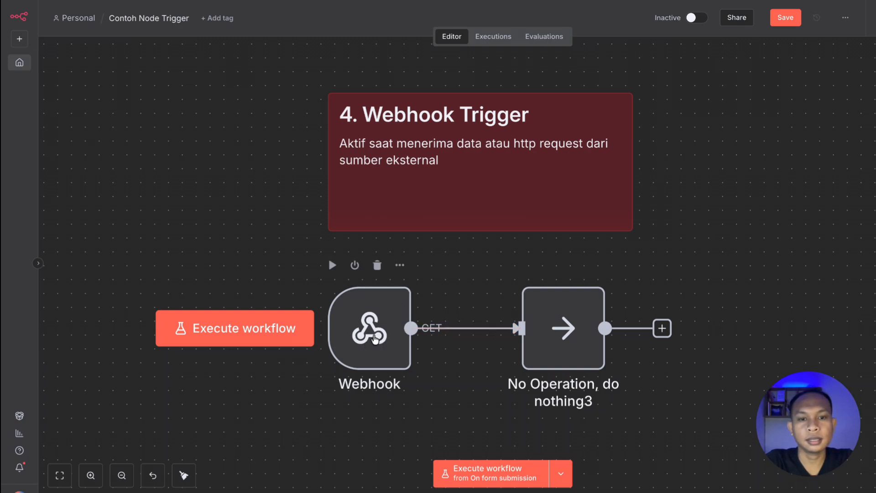
scroll(375, 338, "down", 1)
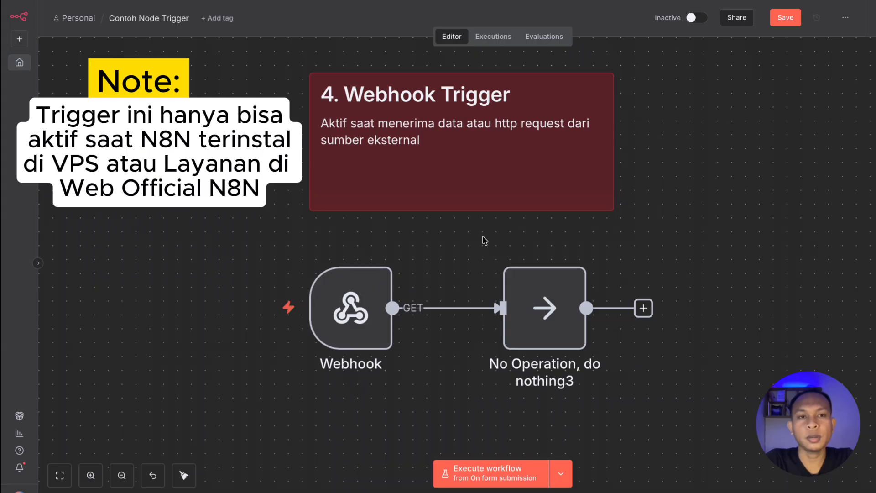
scroll(485, 241, "down", 2)
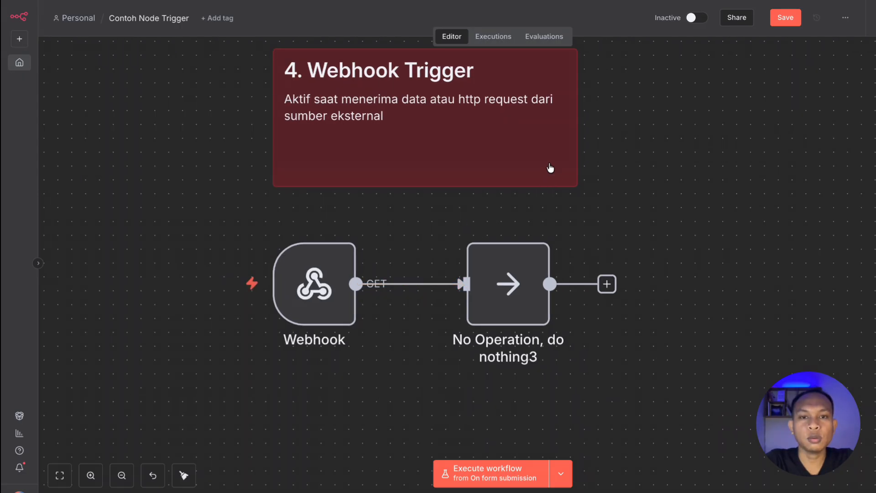
left_click(550, 168)
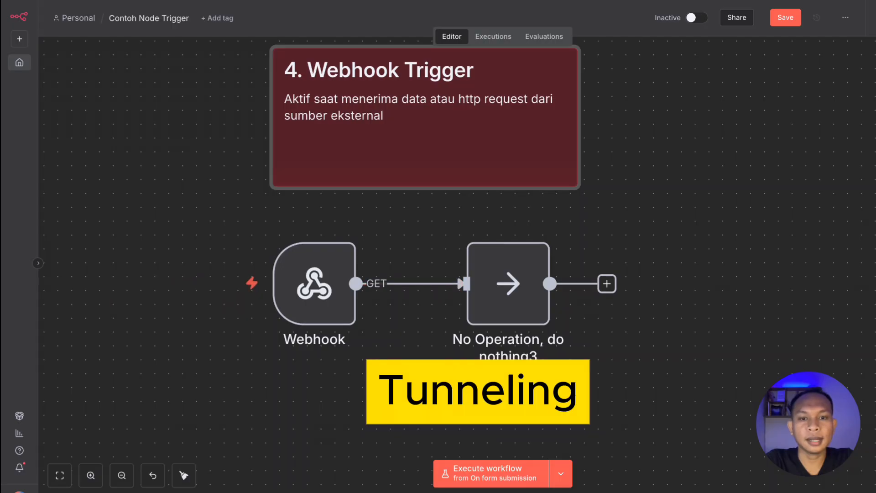
scroll(470, 377, "down", 3)
scroll(457, 312, "down", 1)
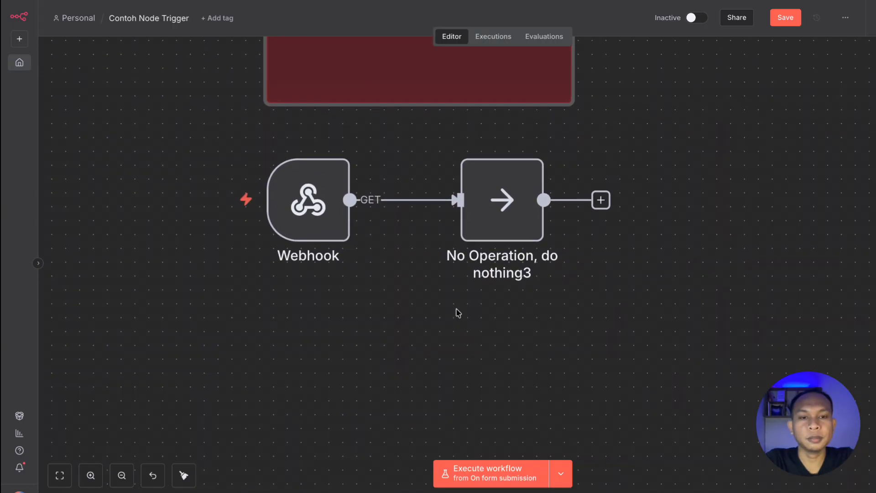
scroll(457, 313, "up", 2)
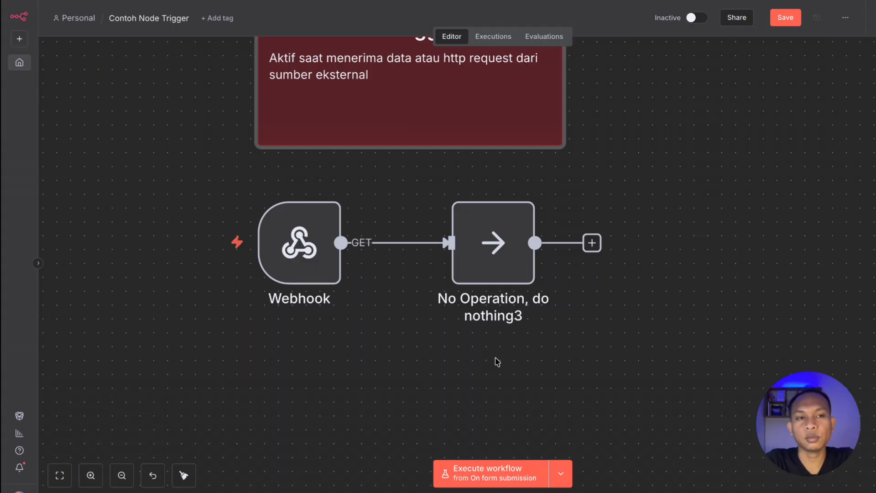
scroll(697, 333, "up", 2)
scroll(697, 333, "right", 2)
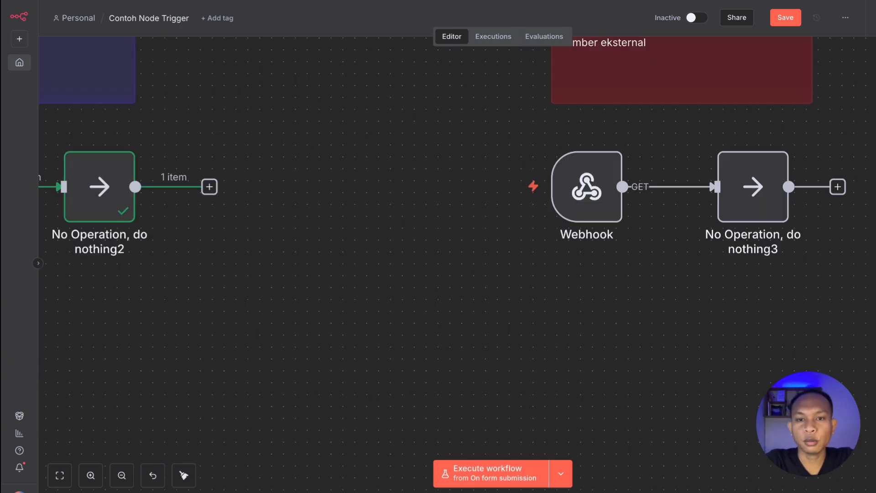
scroll(873, 365, "down", 5)
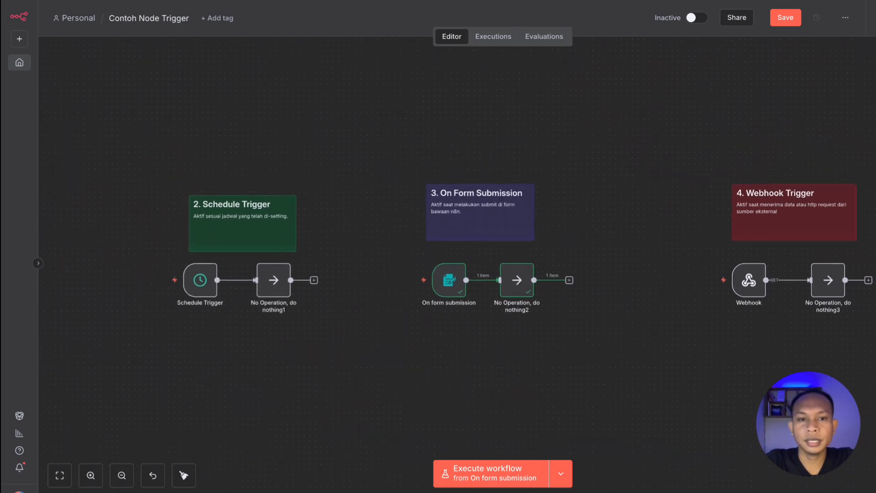
Step: Open the node picker for adding another trigger and list the On app event triggers
scroll(340, 383, "left", 5)
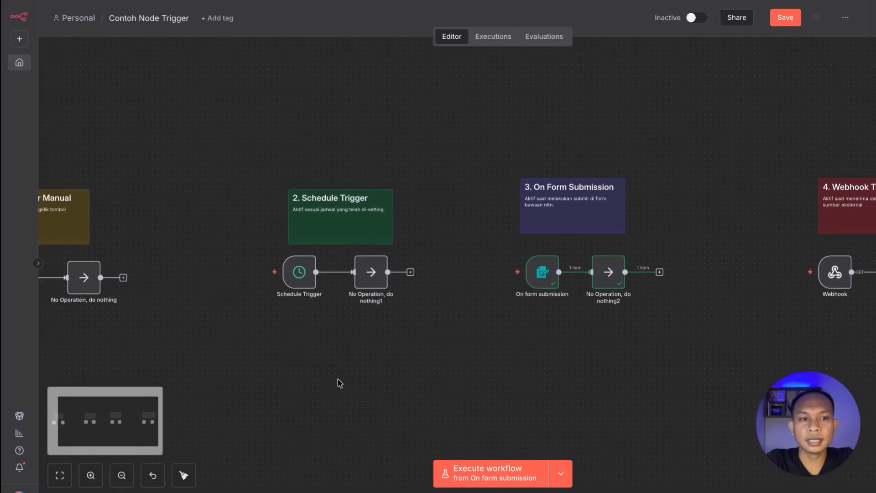
scroll(337, 387, "down", 2)
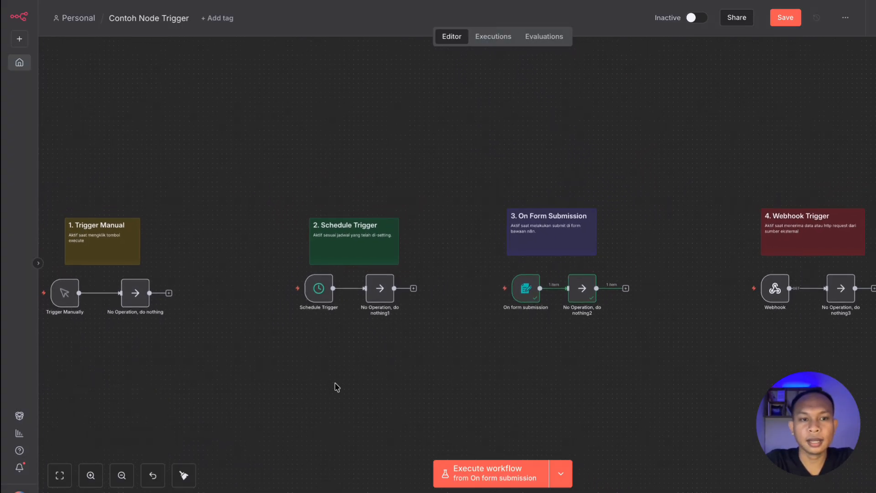
scroll(337, 387, "down", 1)
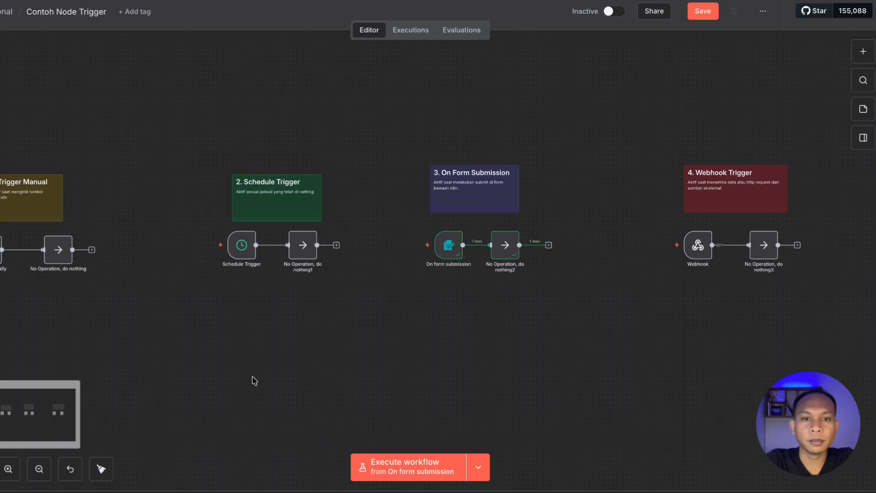
scroll(253, 381, "up", 5)
scroll(253, 381, "right", 3)
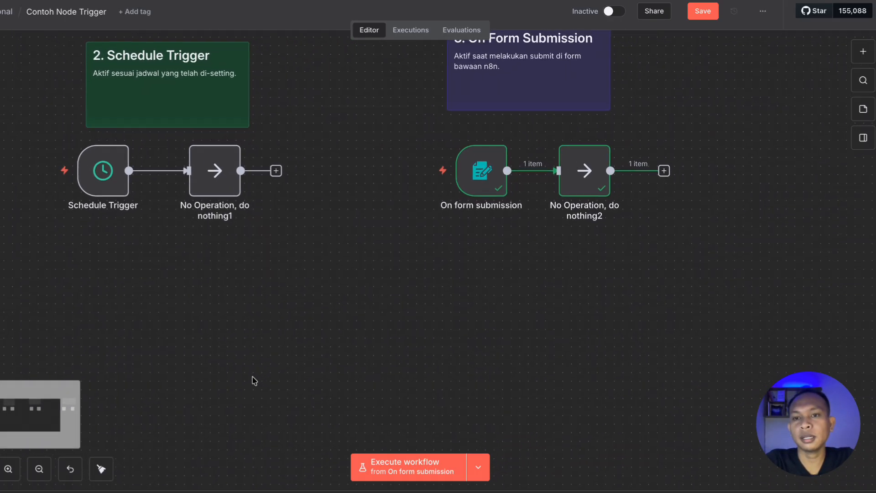
scroll(254, 381, "right", 5)
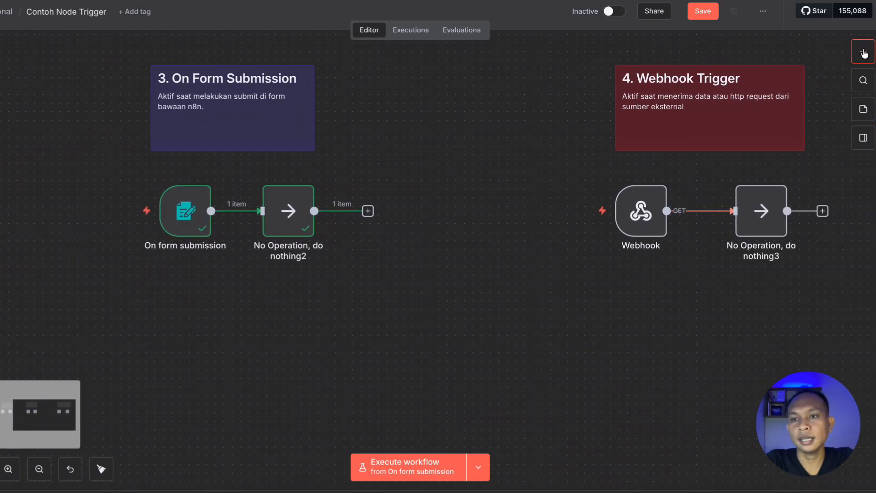
left_click(863, 53)
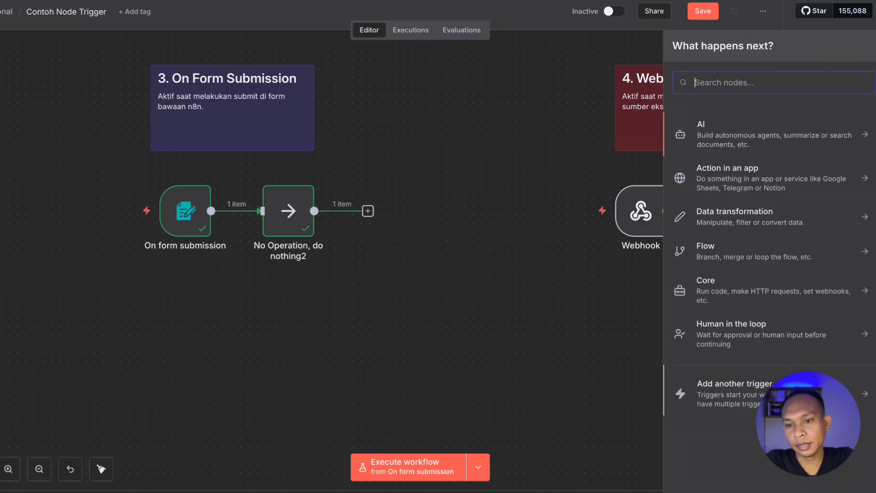
left_click(860, 399)
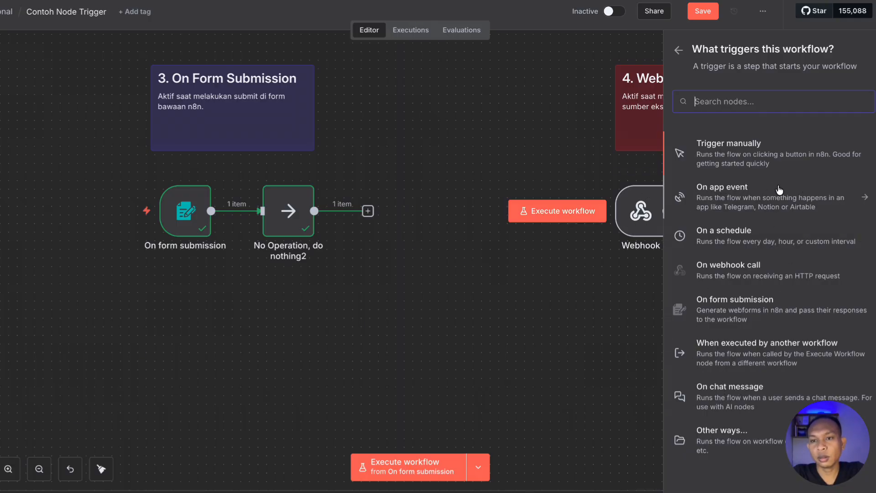
left_click(830, 193)
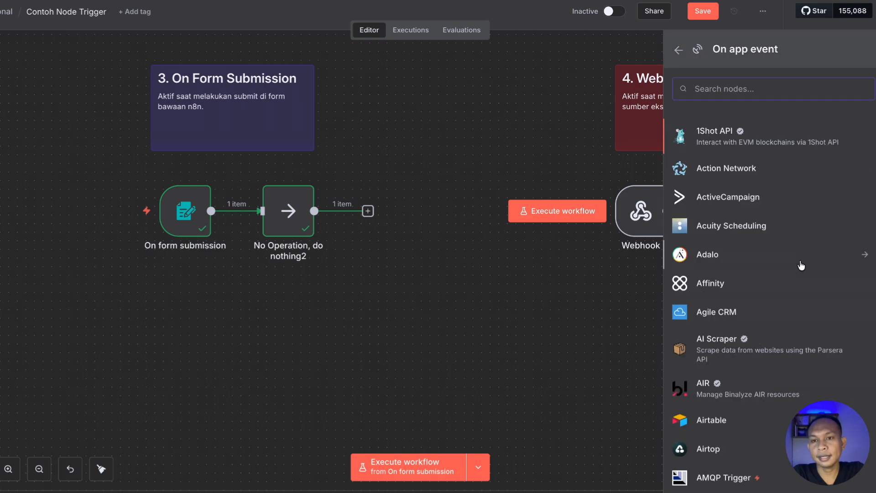
Step: Browse the app event triggers, search them for "face" to view the Facebook triggers, and close the node picker
scroll(799, 264, "down", 5)
scroll(801, 265, "down", 15)
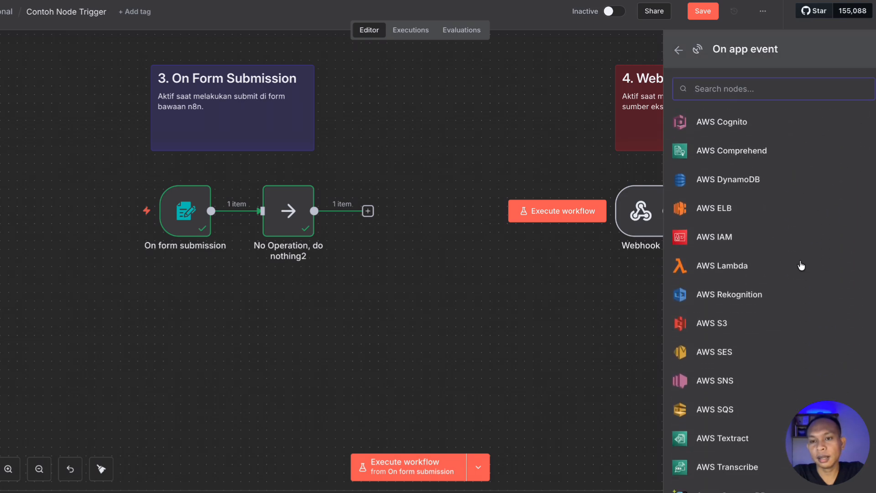
scroll(801, 265, "down", 15)
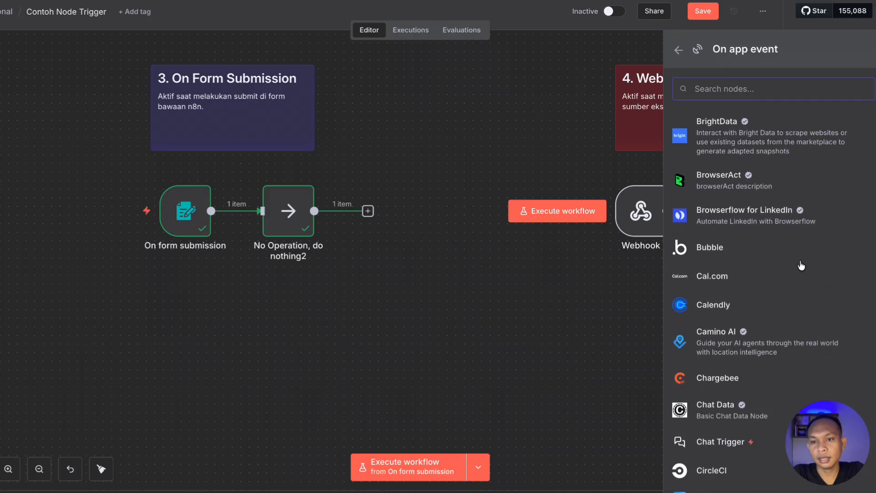
scroll(801, 264, "down", 5)
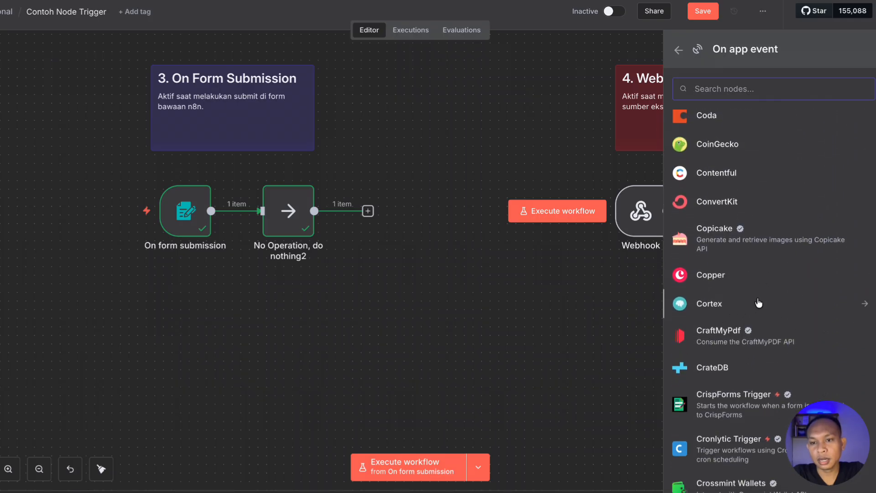
scroll(758, 303, "down", 5)
scroll(758, 302, "up", 5)
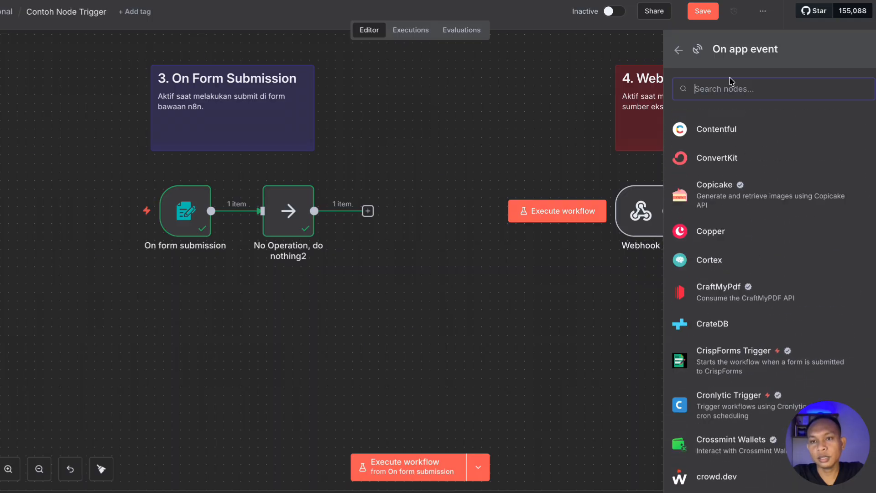
type("face")
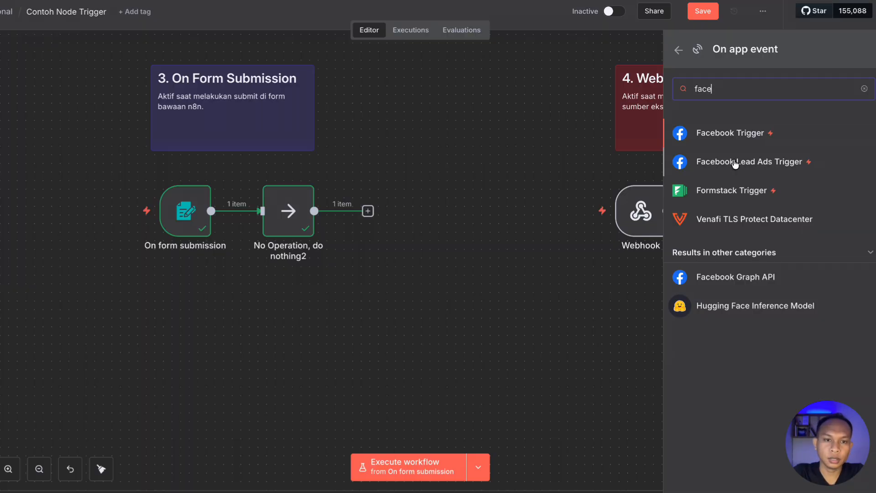
scroll(444, 205, "down", 4)
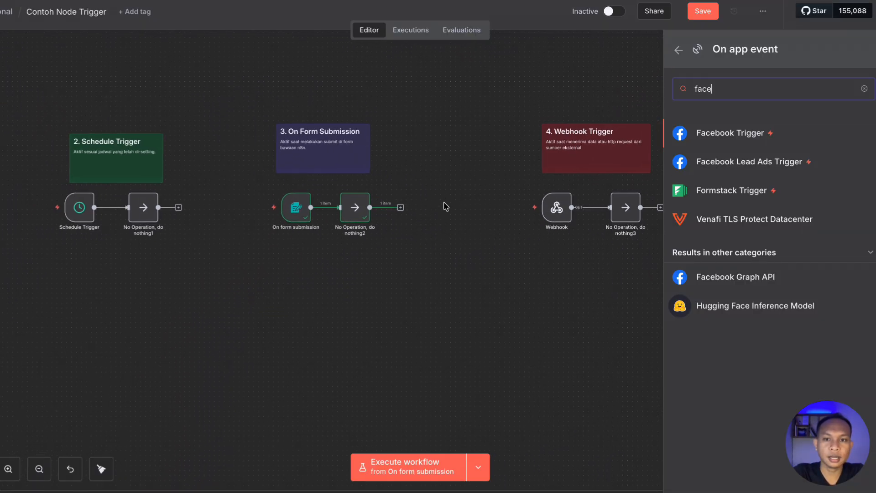
scroll(443, 205, "up", 3)
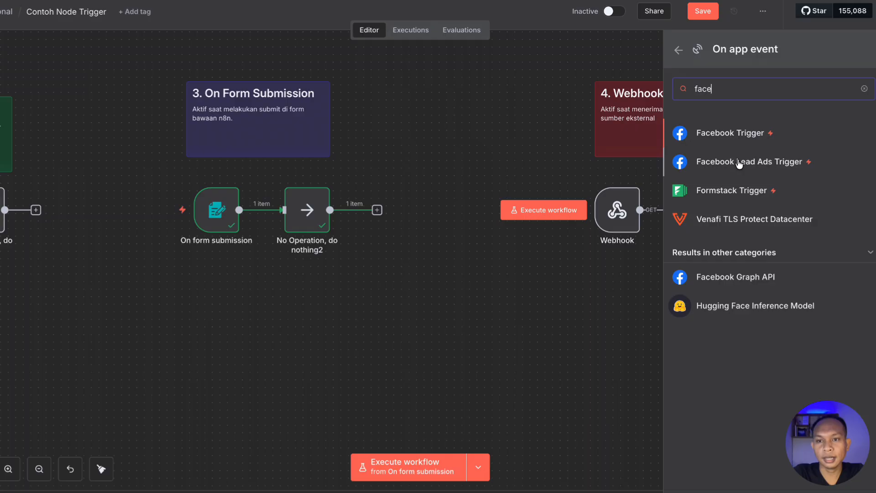
left_click(475, 124)
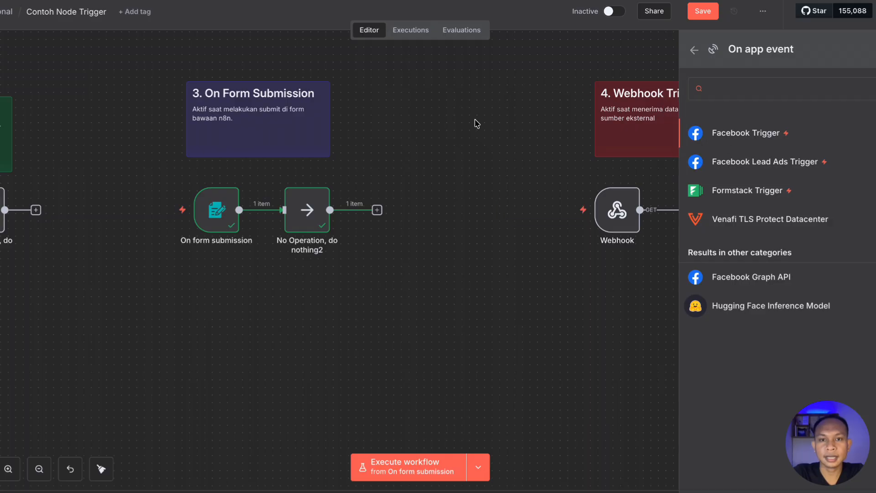
Step: Review the manual, schedule, form submission and webhook trigger sections together on the canvas
scroll(476, 123, "down", 4)
scroll(475, 124, "down", 3)
scroll(476, 124, "up", 3)
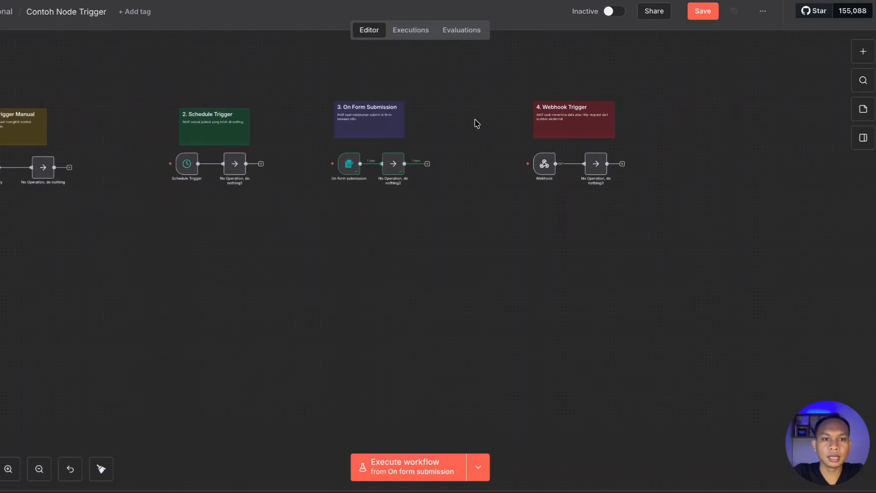
scroll(476, 124, "left", 1)
scroll(476, 124, "up", 2)
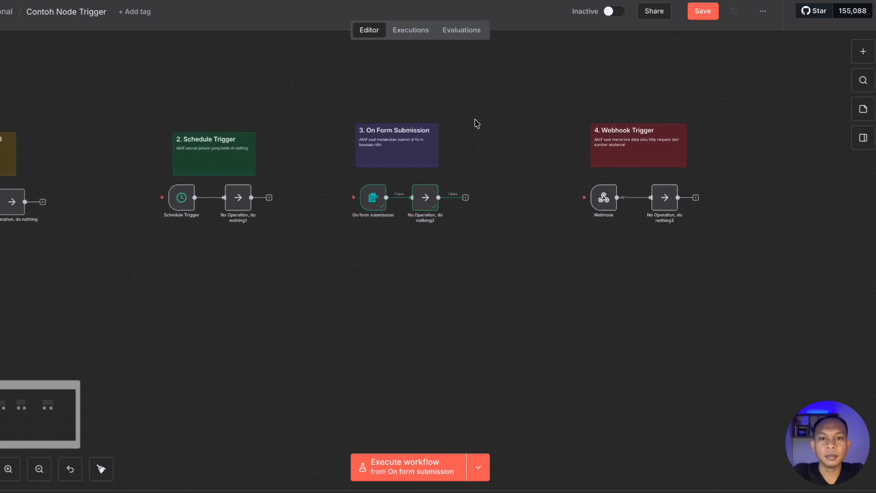
scroll(476, 124, "left", 1)
scroll(475, 123, "left", 2)
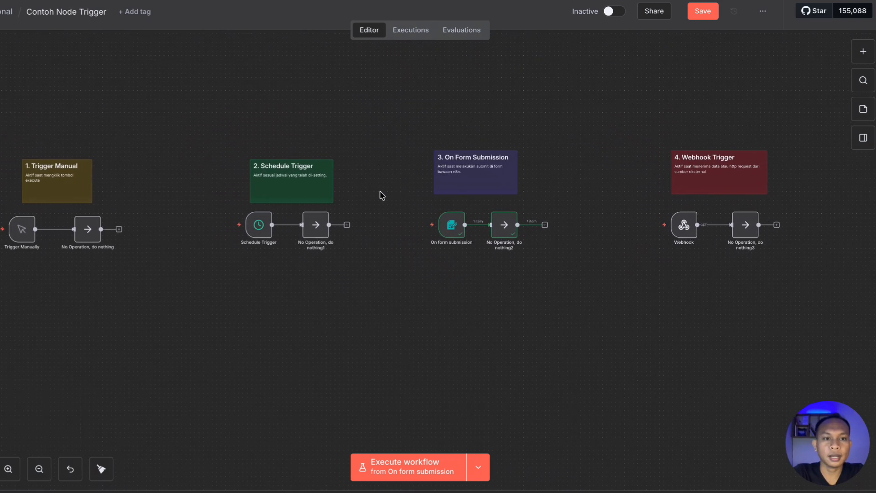
scroll(382, 195, "up", 1)
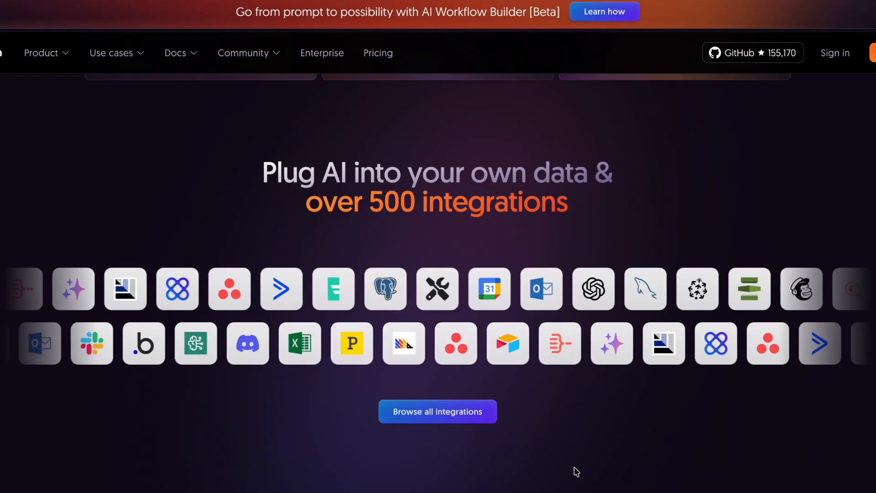
Step: Switch to the n8n website and examine its home page section on integrations
scroll(576, 472, "down", 1)
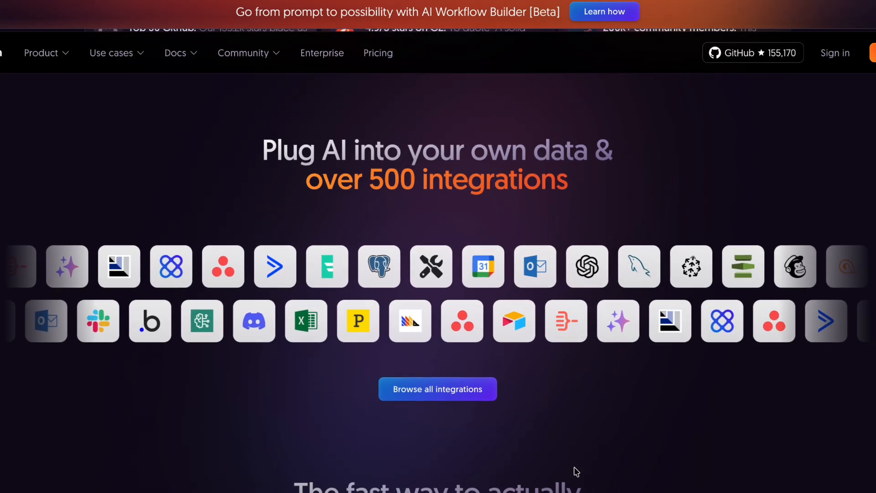
scroll(576, 472, "down", 3)
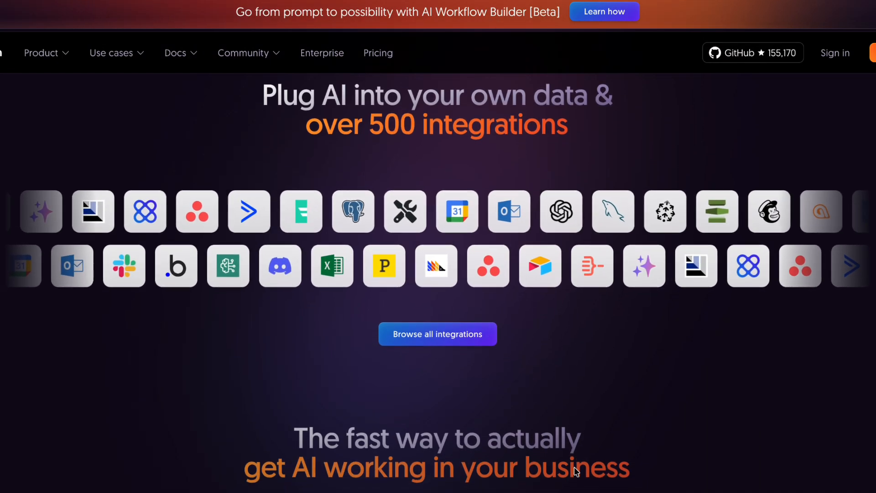
scroll(576, 471, "up", 1)
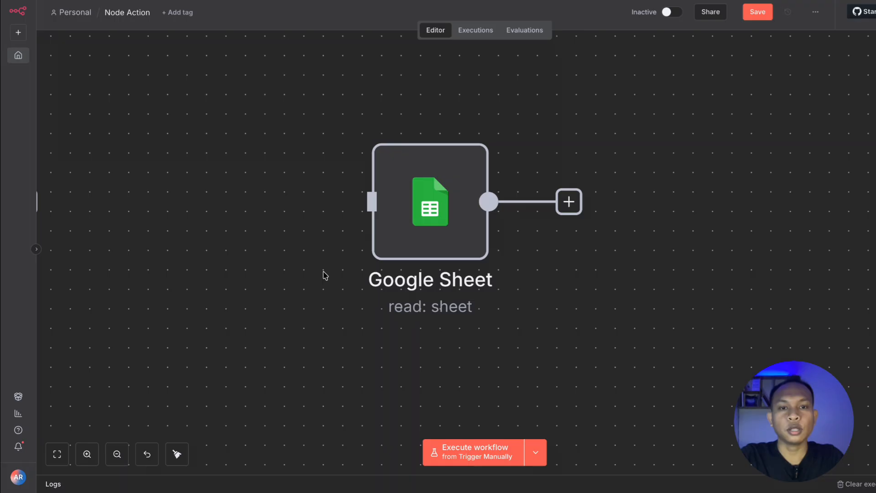
Step: In the Node Action workflow, examine the Google Sheet, Google Drive, Slack, Discord, Telegram, Notion and Airtable nodes one after another
mouse_move(404, 231)
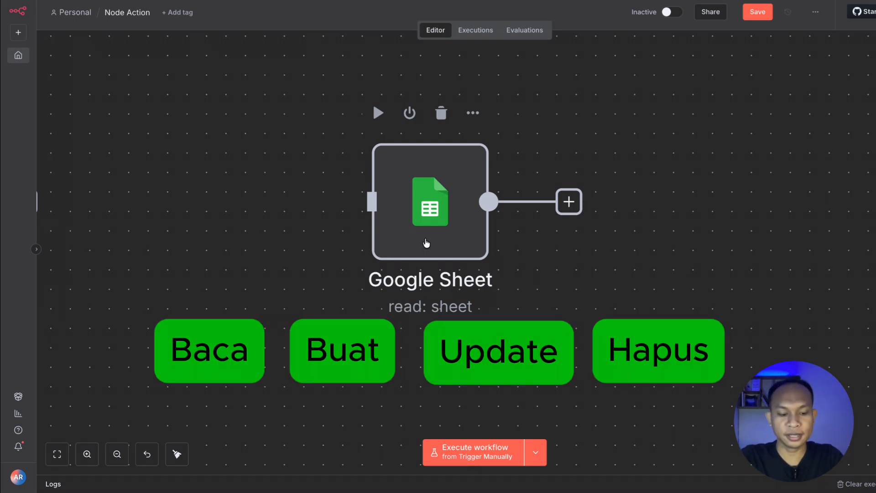
scroll(426, 242, "right", 10)
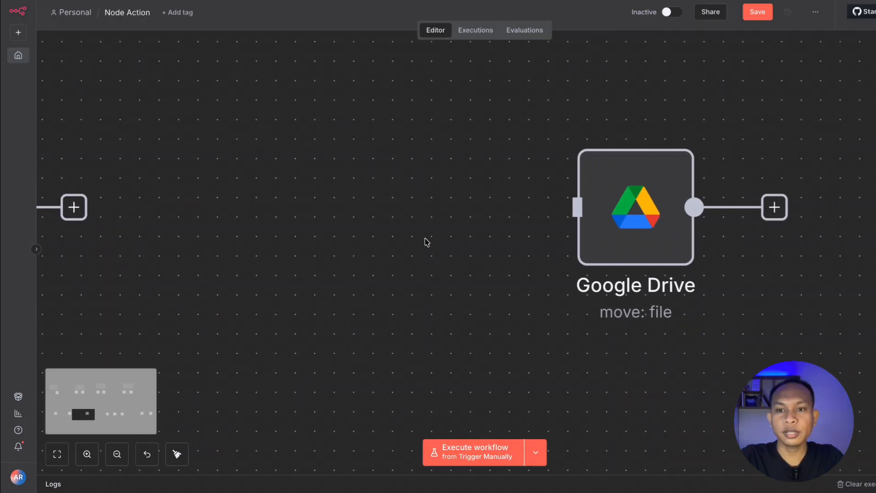
scroll(425, 242, "right", 1)
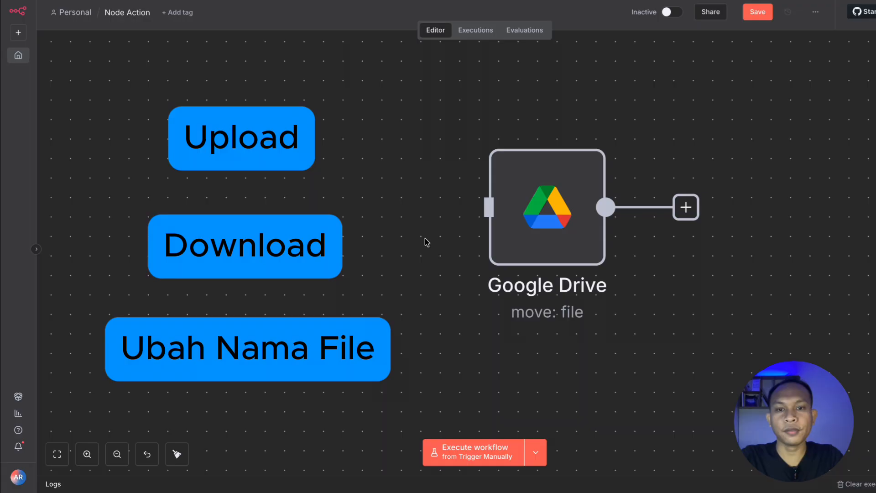
scroll(427, 242, "right", 3)
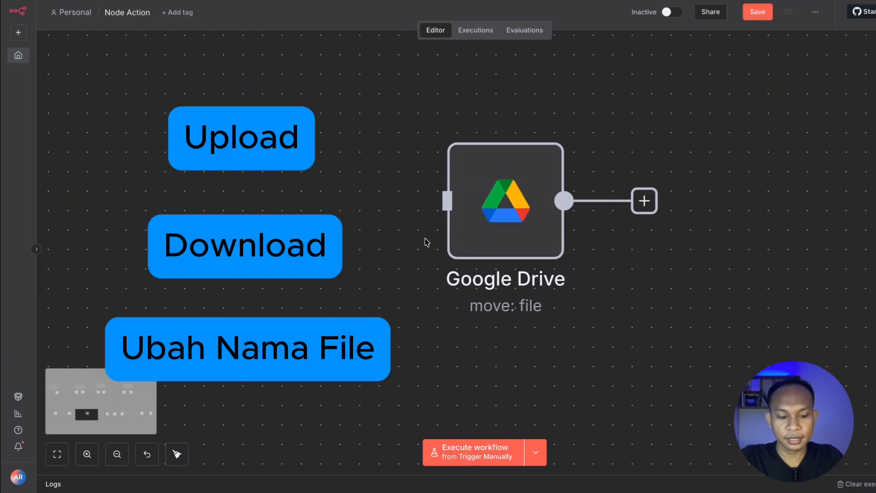
scroll(427, 241, "right", 10)
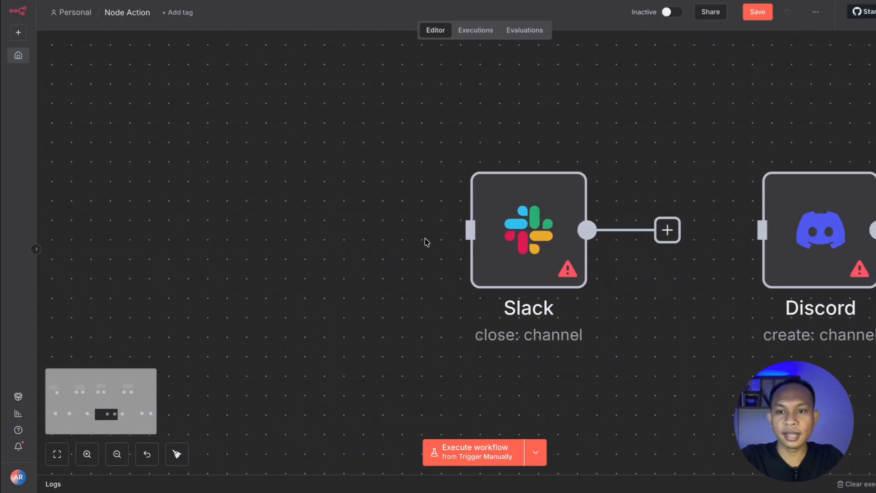
scroll(427, 242, "right", 8)
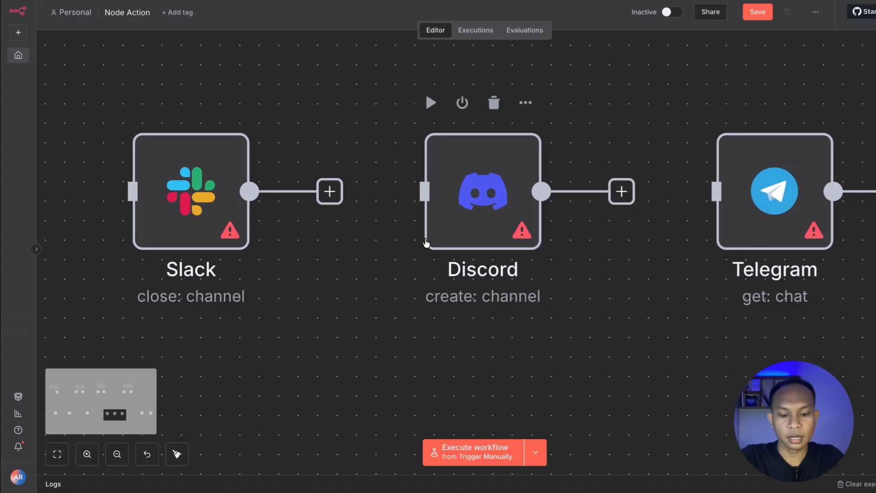
scroll(426, 242, "right", 1)
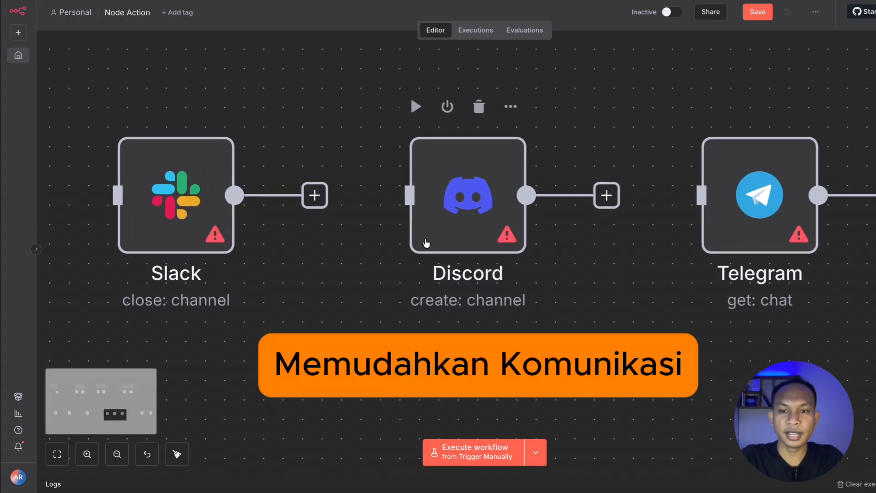
scroll(427, 242, "right", 10)
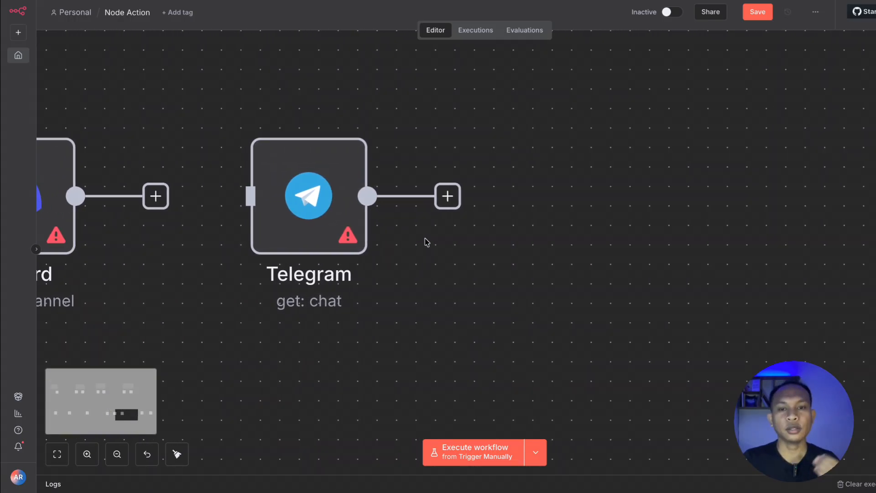
scroll(427, 242, "right", 15)
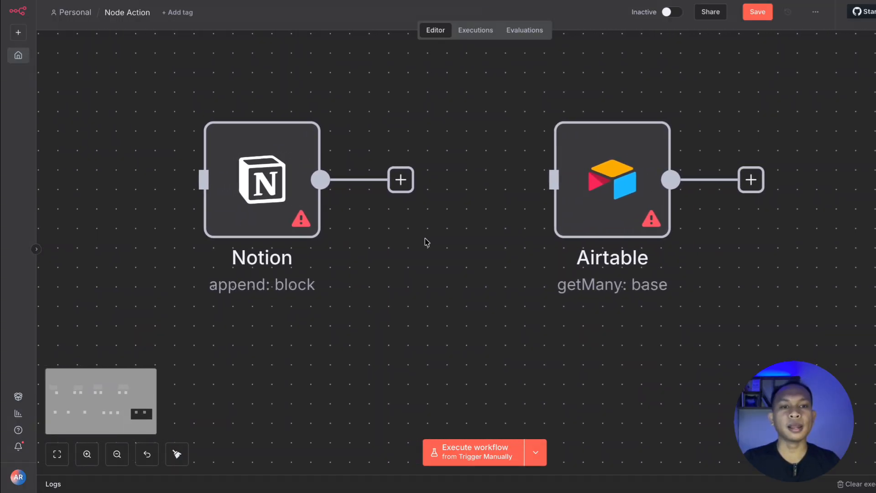
scroll(427, 242, "right", 1)
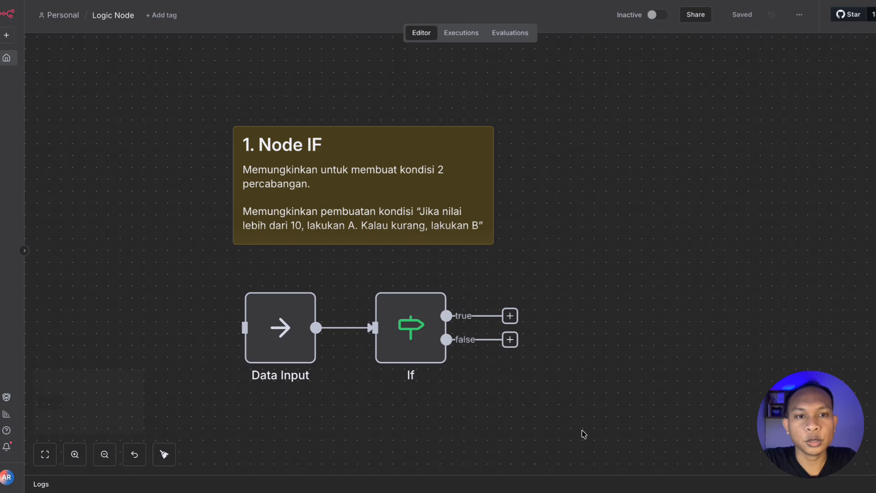
Step: In the Logic Node workflow, open the If node, examine both sides of its stock condition, and return to the canvas
scroll(584, 433, "up", 1)
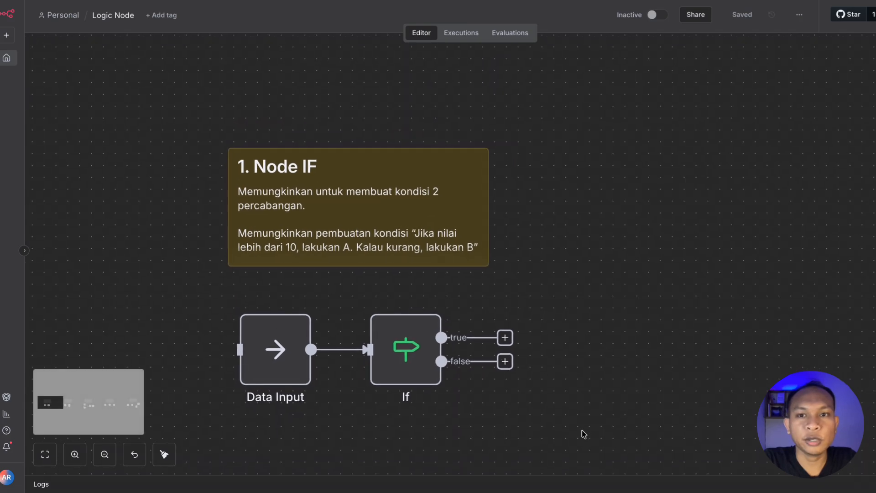
scroll(584, 434, "down", 4)
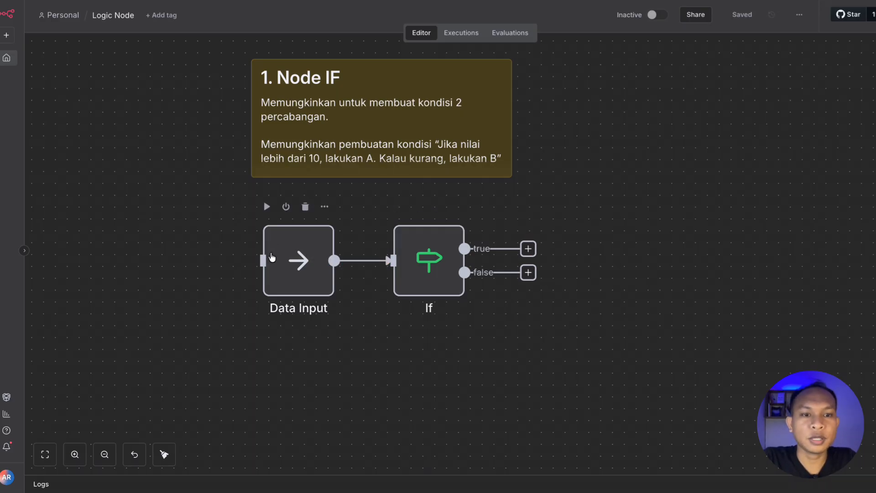
left_click(422, 269)
double_click(423, 268)
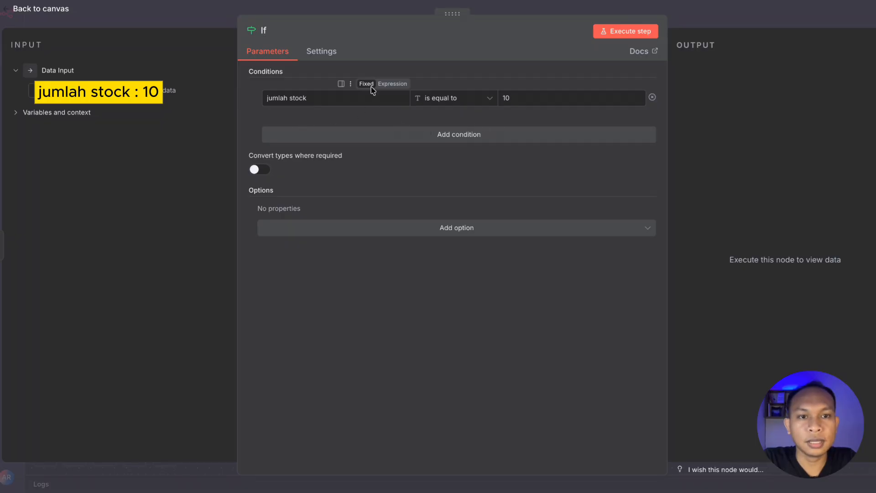
triple_click(305, 97)
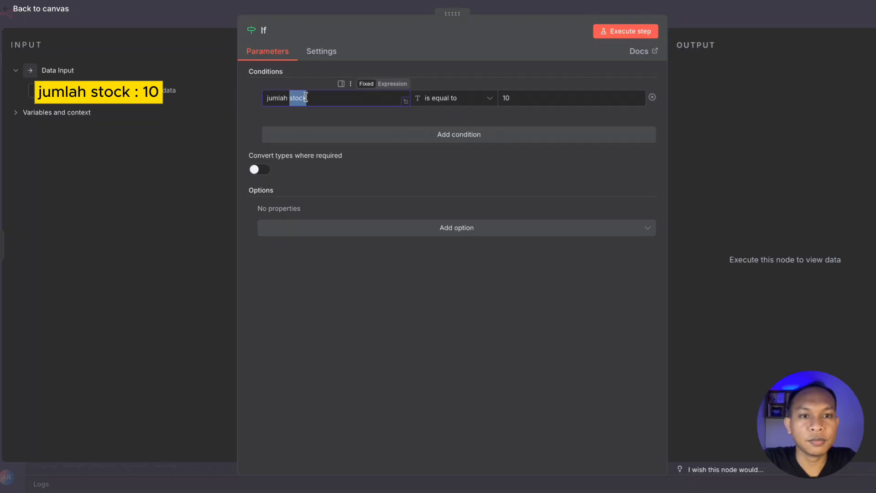
left_click(317, 98)
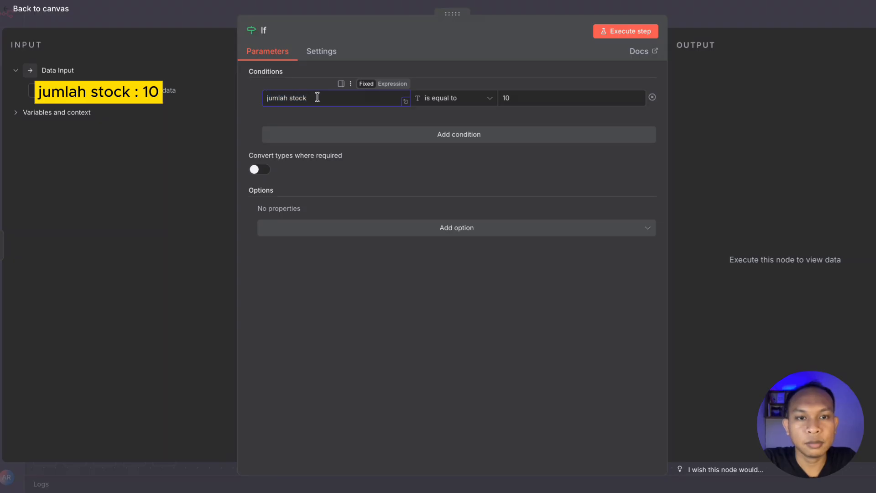
triple_click(523, 101)
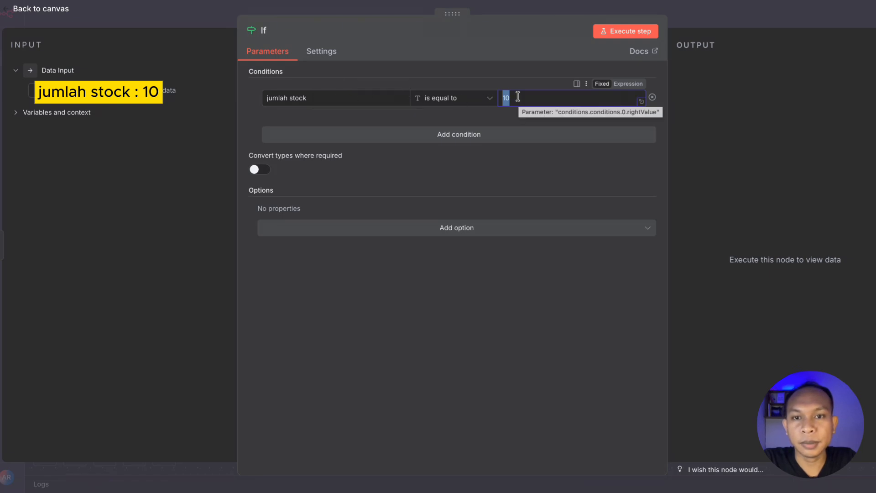
left_click(518, 97)
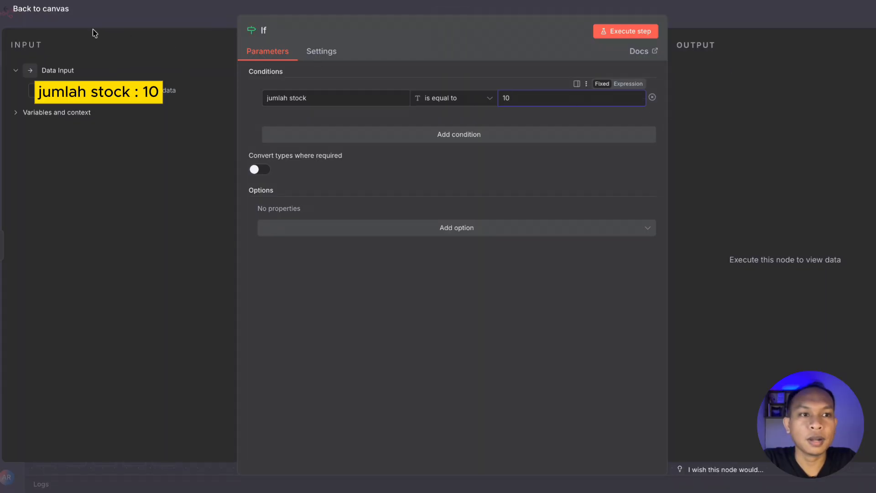
left_click(39, 16)
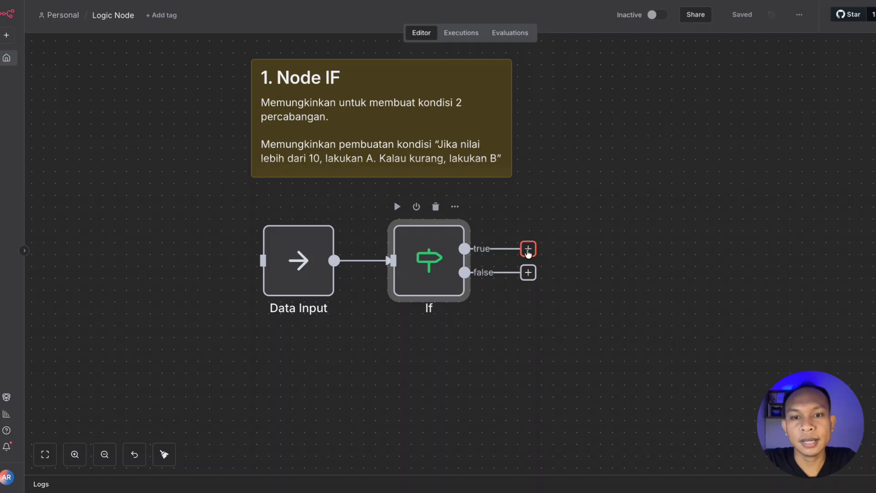
Step: Open and close the node picker from the If node's true branch, and compare the Node IF and Node Switch sections
left_click(528, 250)
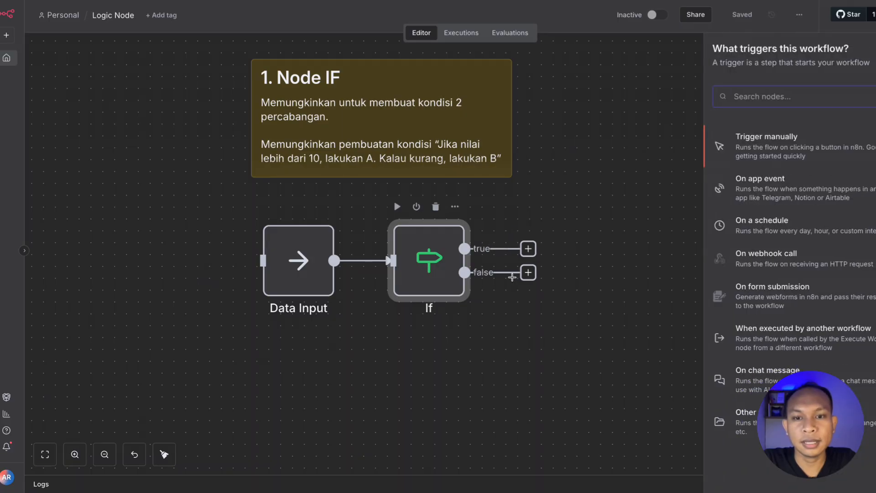
left_click(537, 302)
scroll(539, 305, "right", 5)
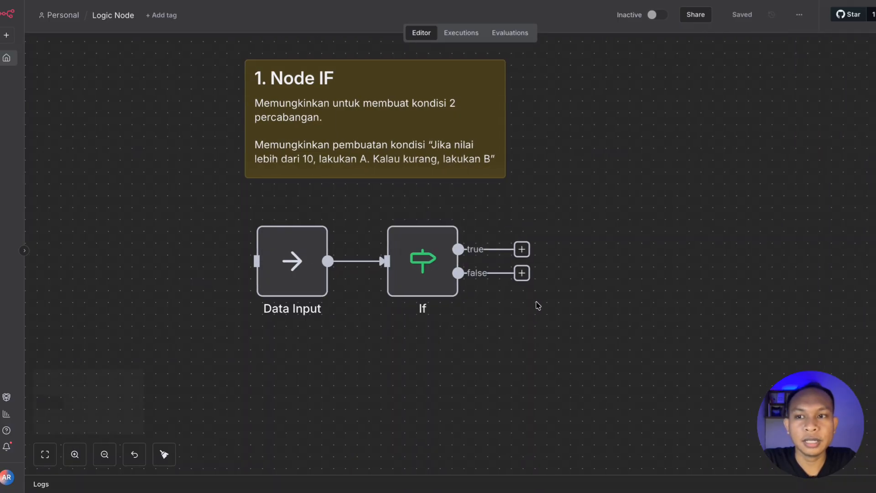
scroll(539, 305, "right", 10)
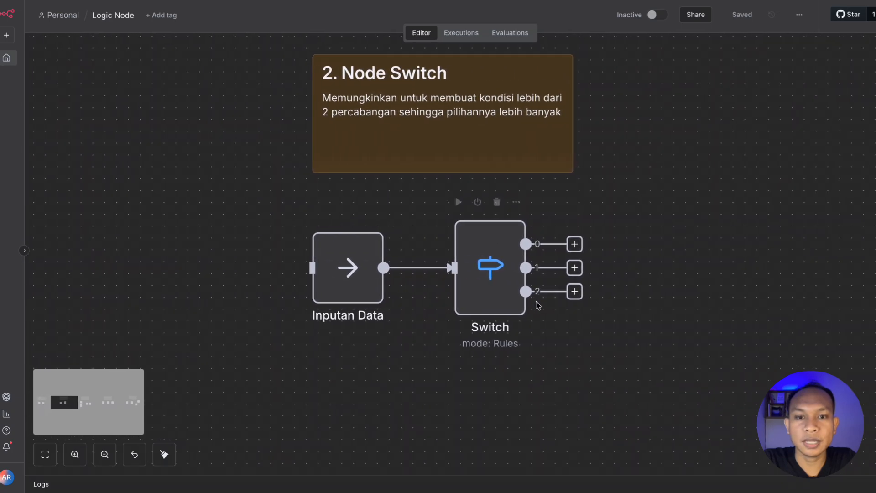
scroll(539, 304, "left", 11)
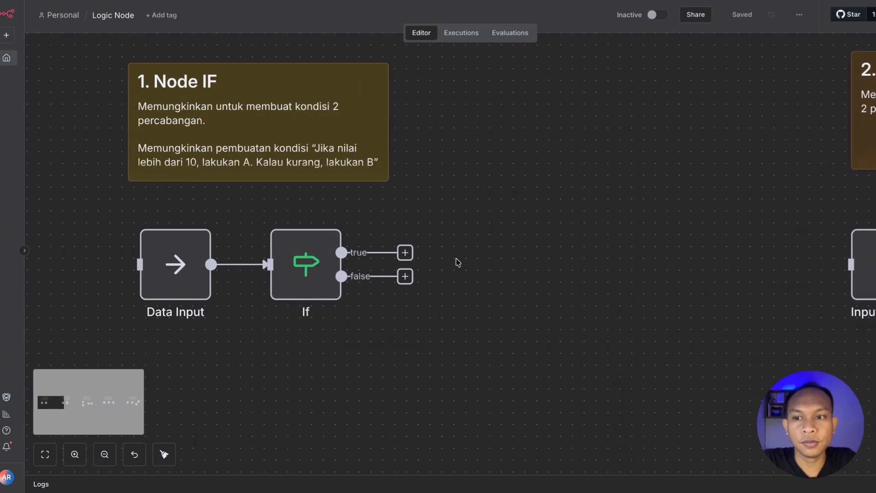
Step: Open the Switch node in the Node Switch section, review all its routing rules and matching output branches, and return to the canvas
scroll(456, 260, "right", 7)
scroll(458, 261, "right", 7)
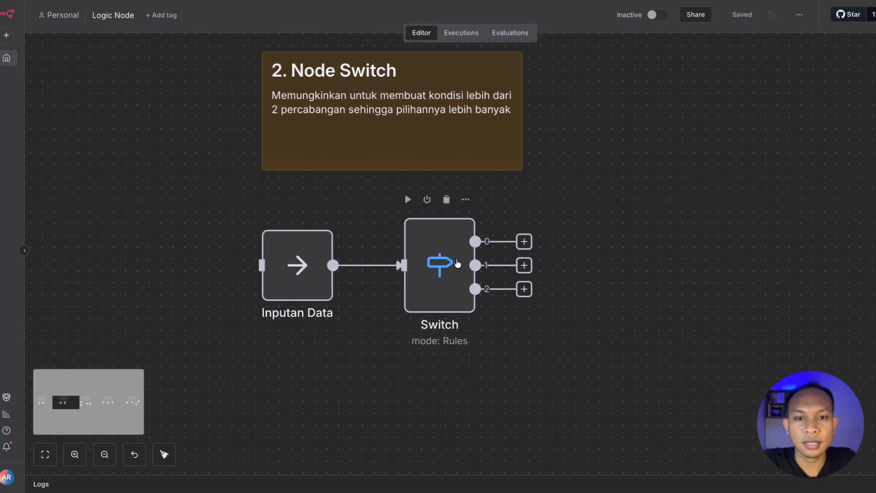
scroll(491, 307, "down", 1)
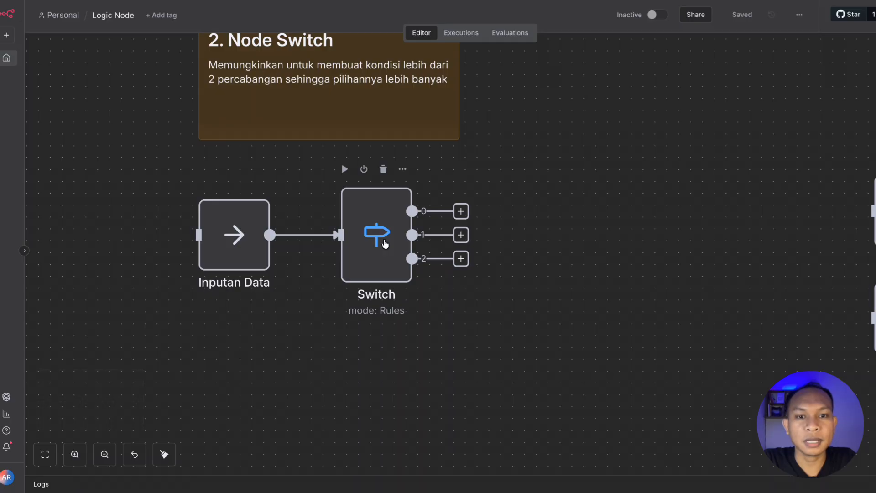
double_click(385, 244)
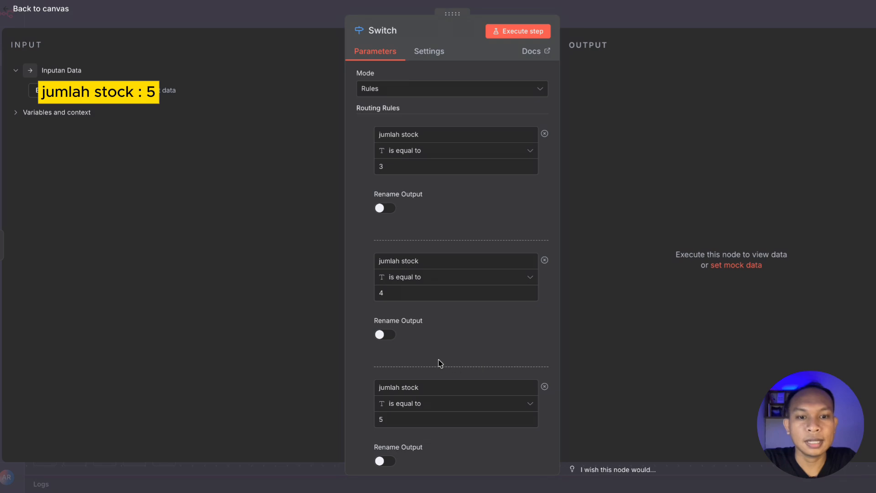
scroll(438, 362, "down", 3)
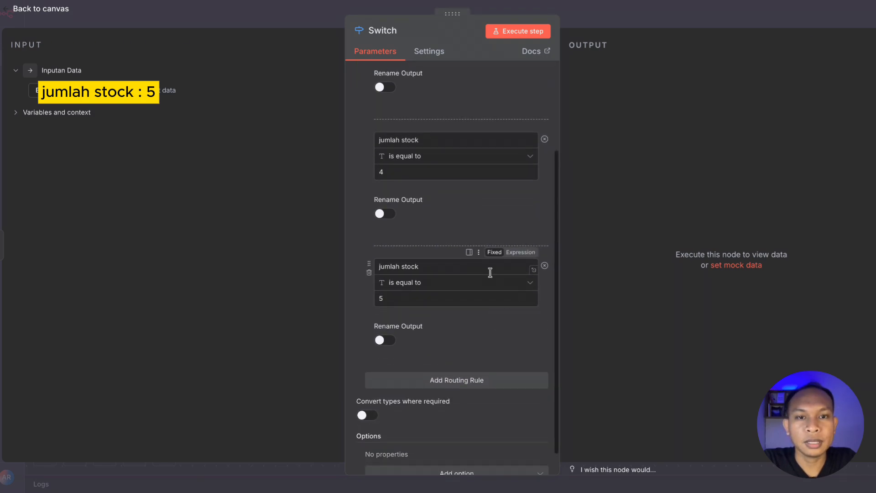
scroll(490, 272, "up", 3)
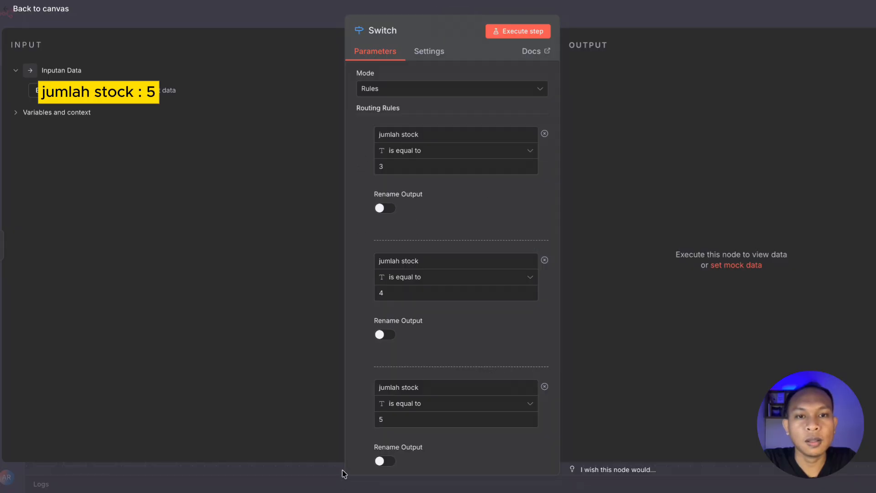
mouse_move(369, 148)
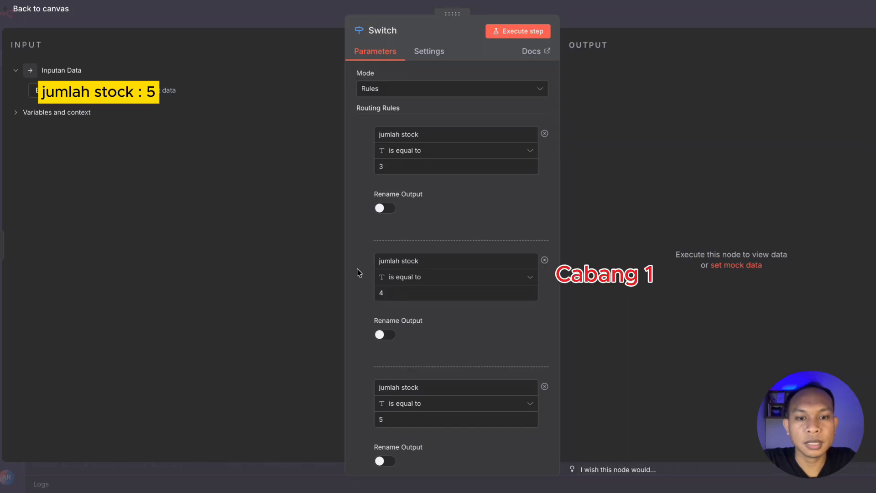
scroll(360, 340, "down", 2)
mouse_move(365, 316)
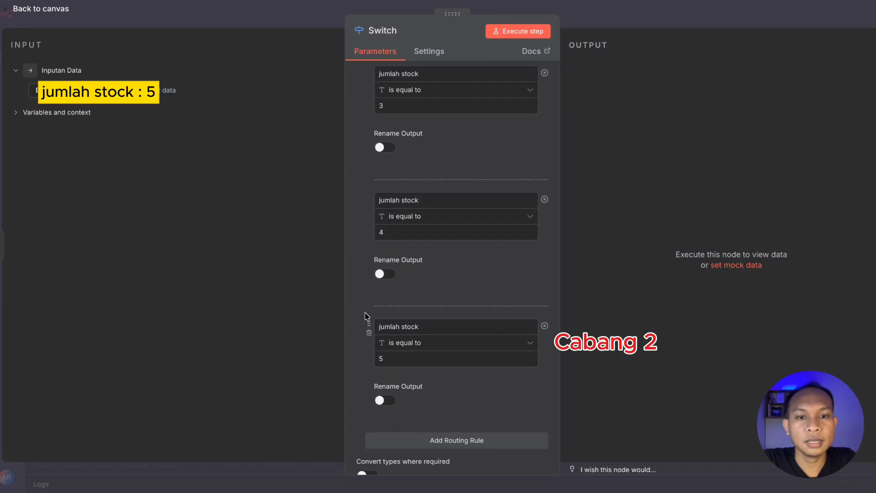
scroll(365, 315, "up", 2)
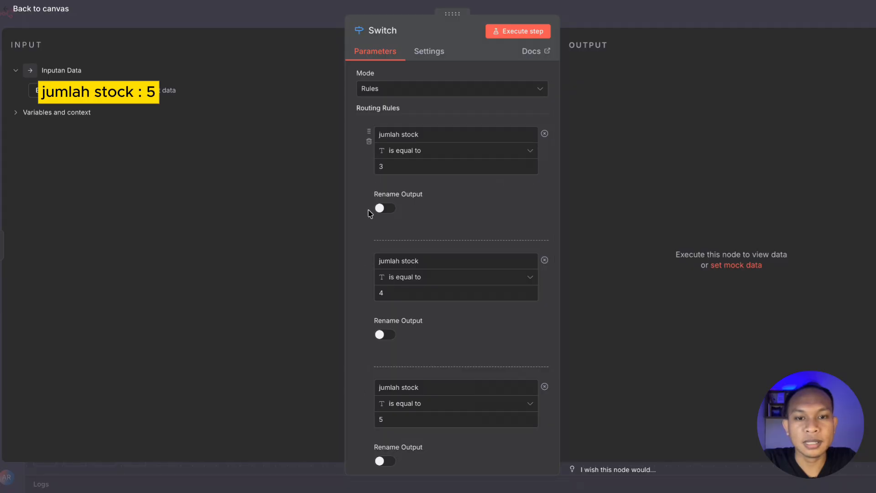
scroll(372, 285, "down", 2)
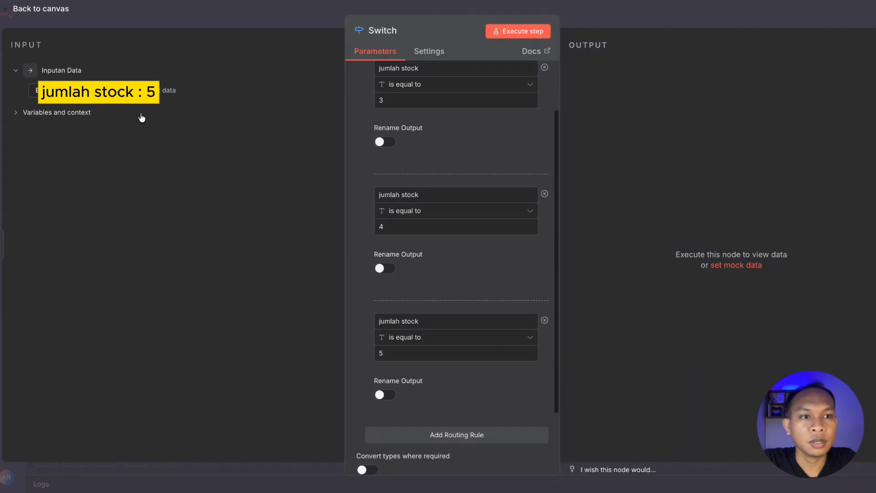
left_click(49, 18)
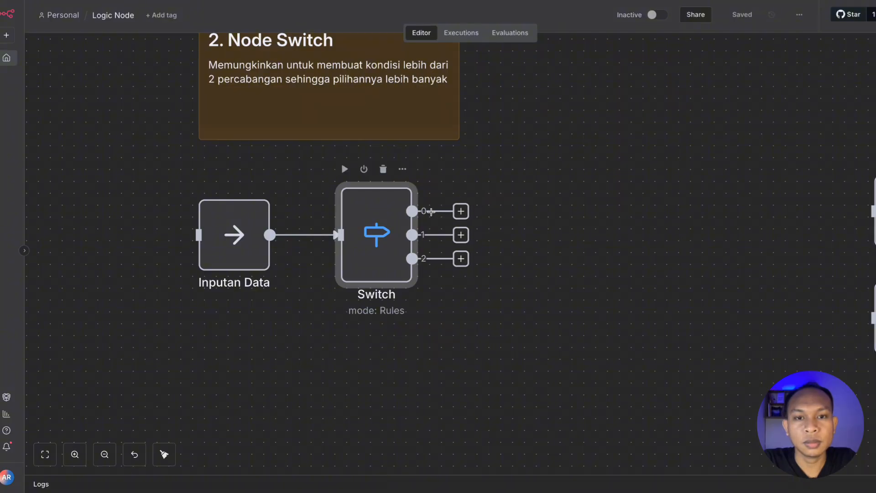
double_click(391, 229)
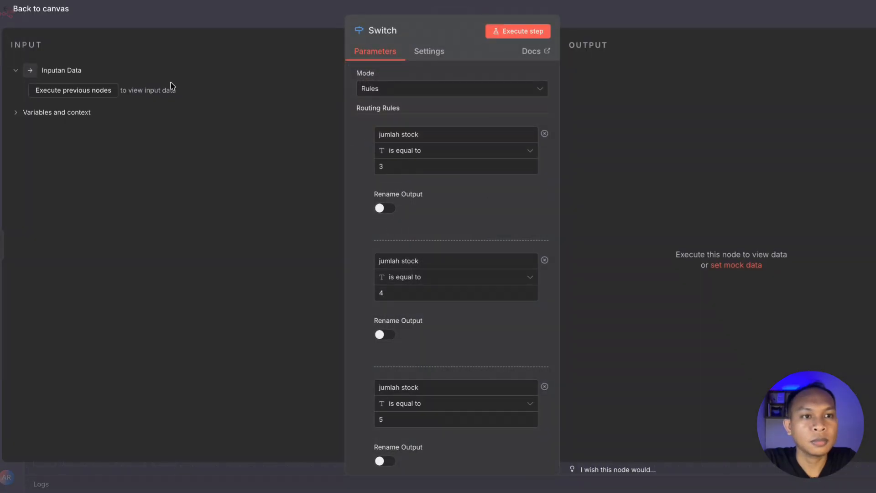
left_click(47, 8)
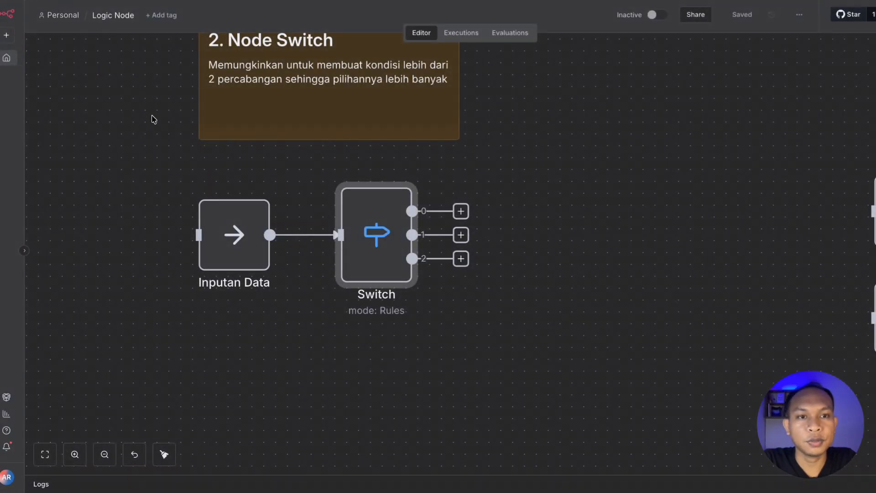
Step: Examine the Node Merge section, following how Data A,B,C and Data D,E,F pass through the Merge node into one output
scroll(154, 120, "down", 2)
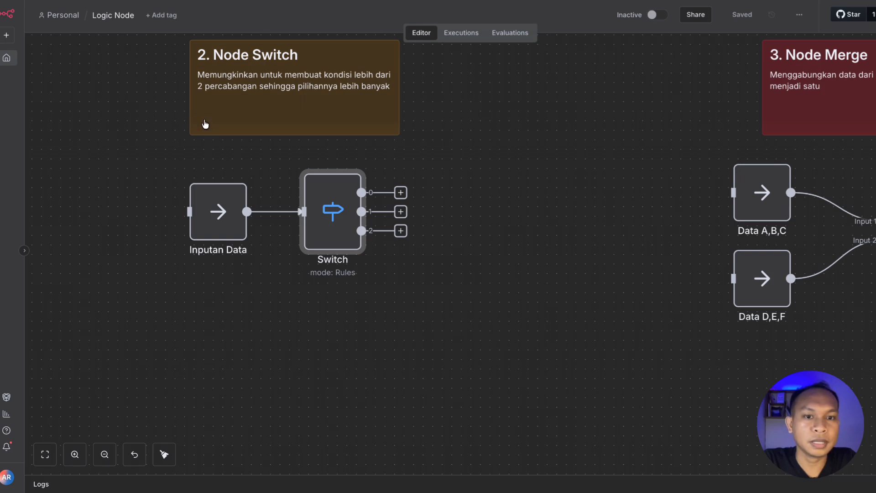
scroll(205, 122, "left", 3)
scroll(292, 146, "right", 10)
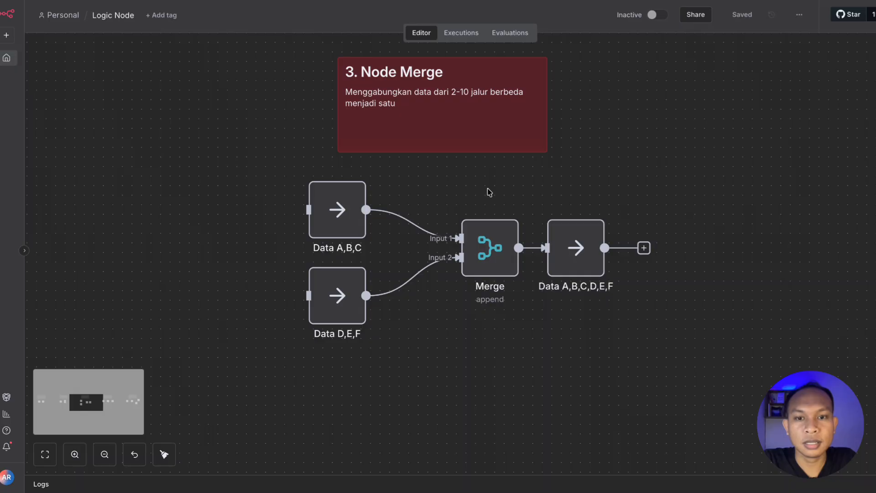
scroll(489, 191, "up", 4)
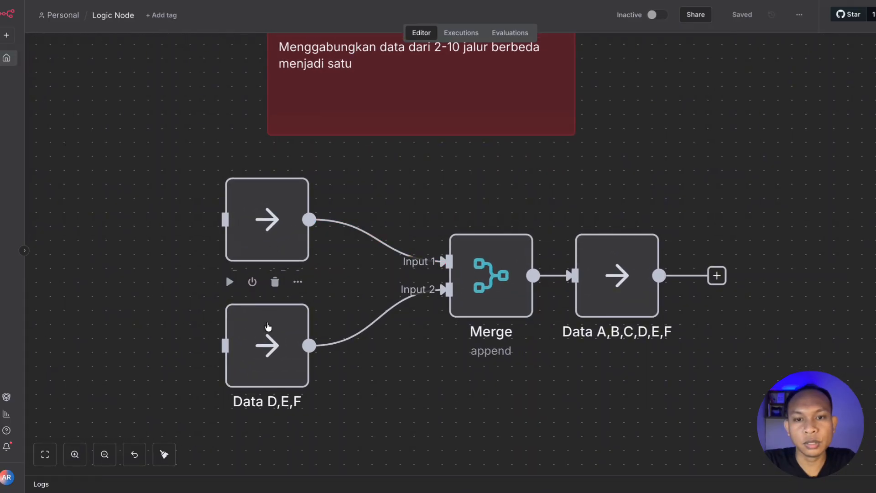
scroll(314, 392, "up", 1)
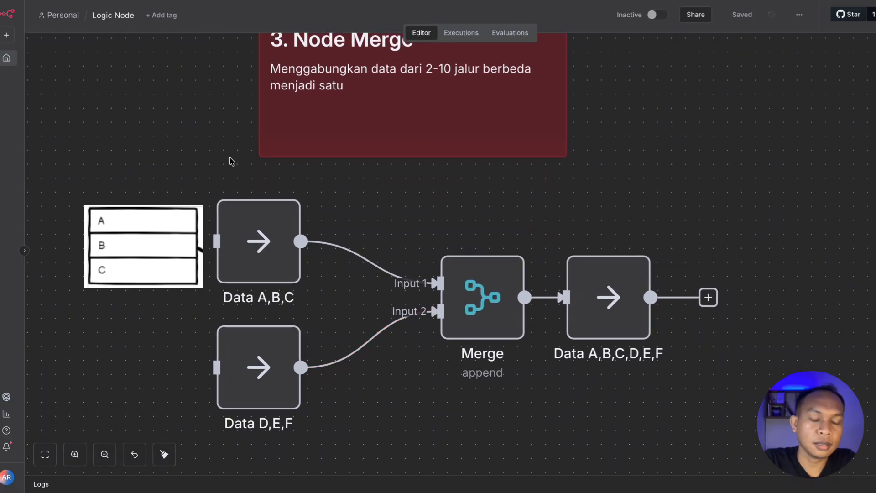
mouse_move(266, 184)
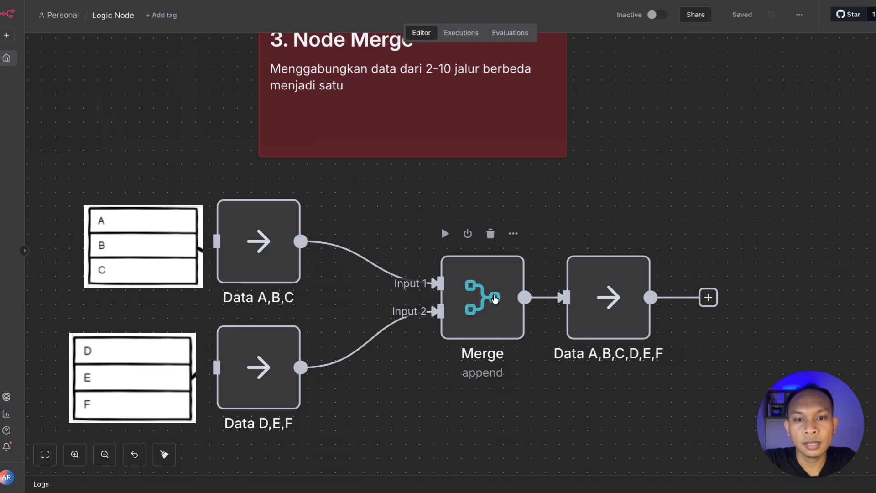
scroll(495, 298, "right", 4)
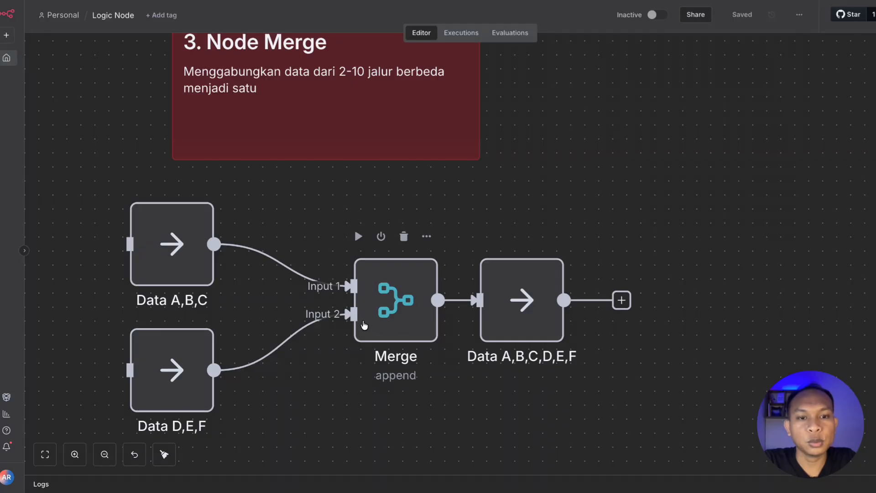
scroll(275, 433, "down", 5)
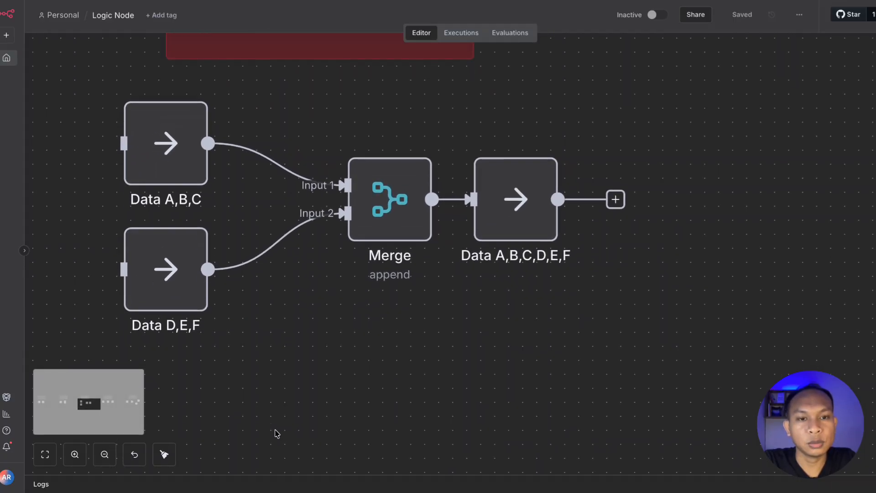
scroll(277, 434, "up", 4)
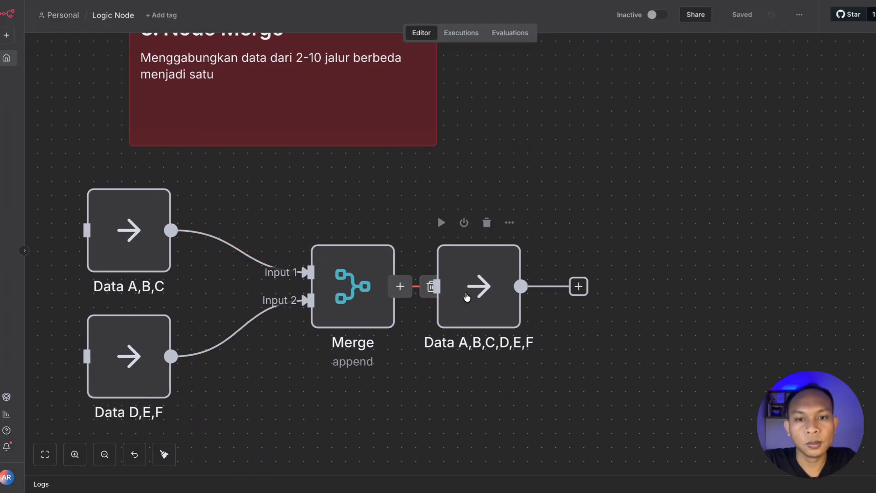
scroll(470, 297, "right", 1)
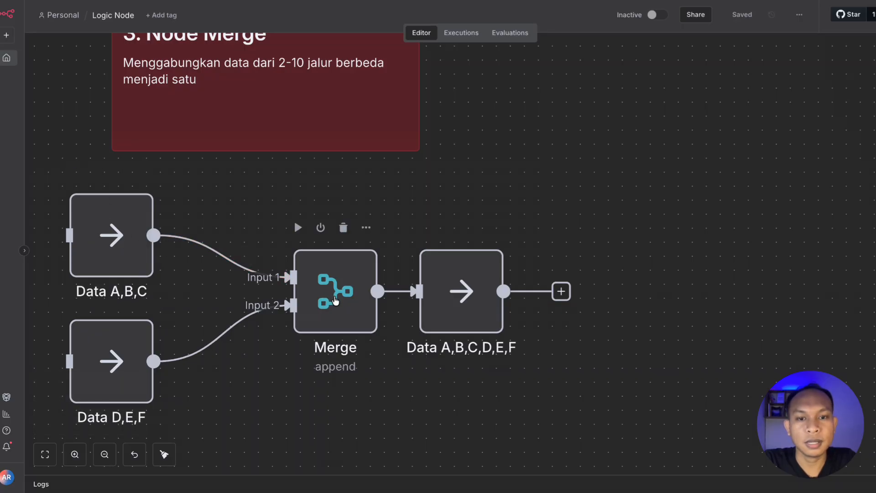
Step: Examine the Node Split Out section, following how Data ABCDE passes through the Split Out node, and compare it with the Merge node
scroll(335, 300, "right", 10)
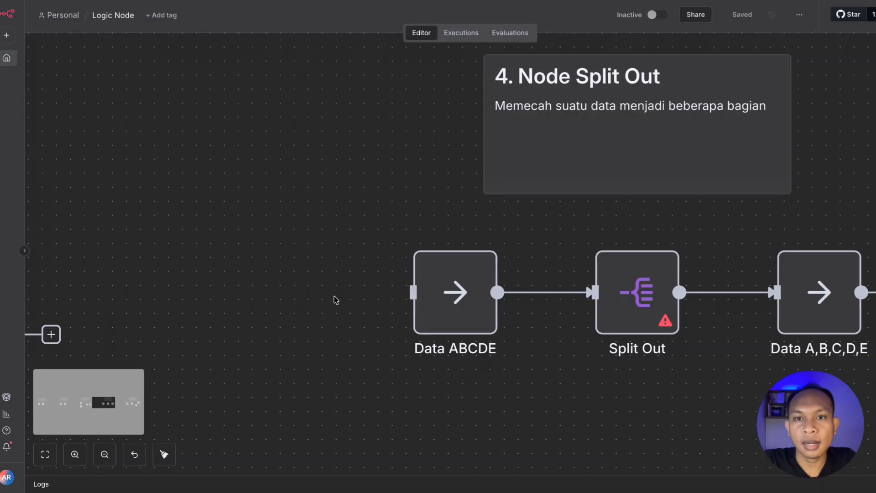
scroll(335, 300, "right", 4)
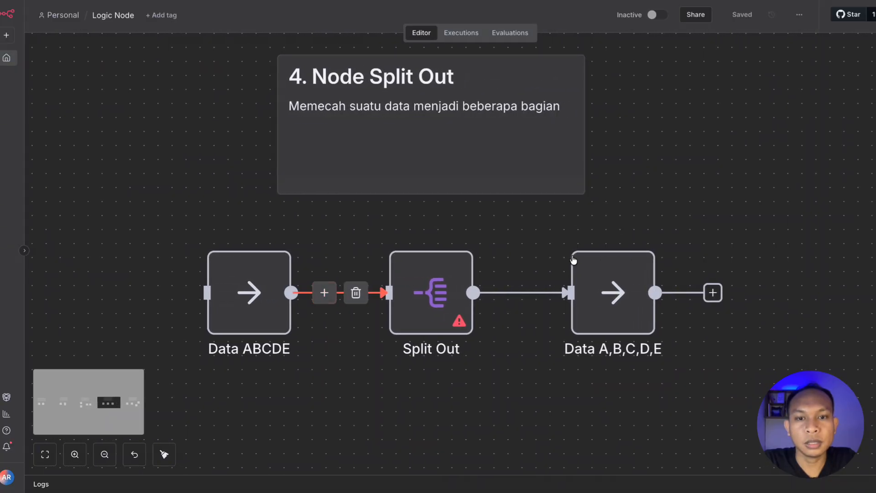
scroll(431, 237, "down", 3)
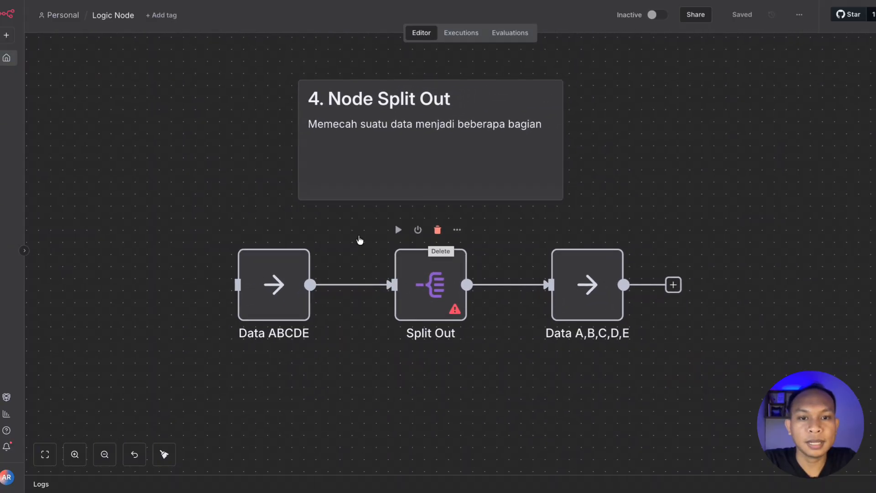
scroll(193, 231, "left", 8)
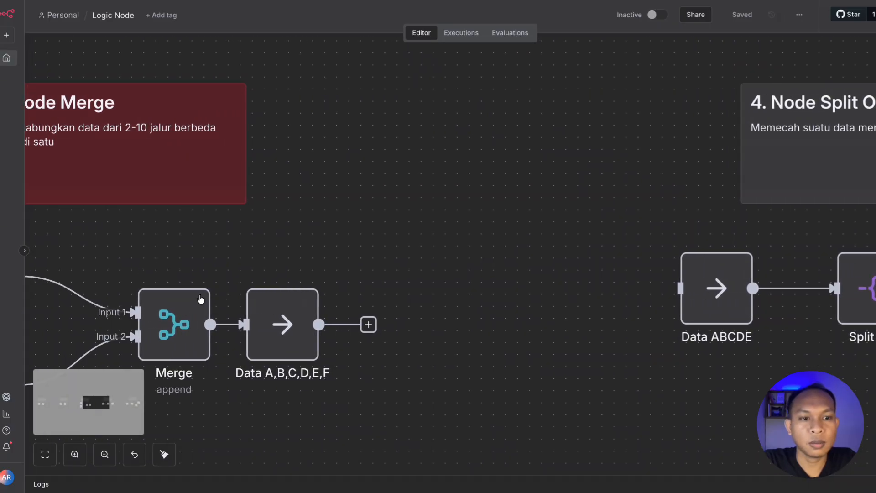
scroll(424, 261, "right", 10)
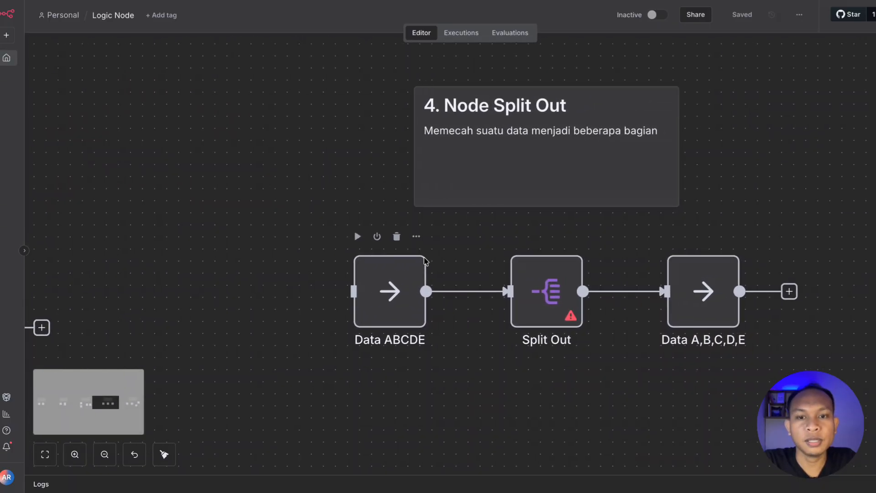
scroll(425, 261, "up", 5)
scroll(424, 261, "down", 2)
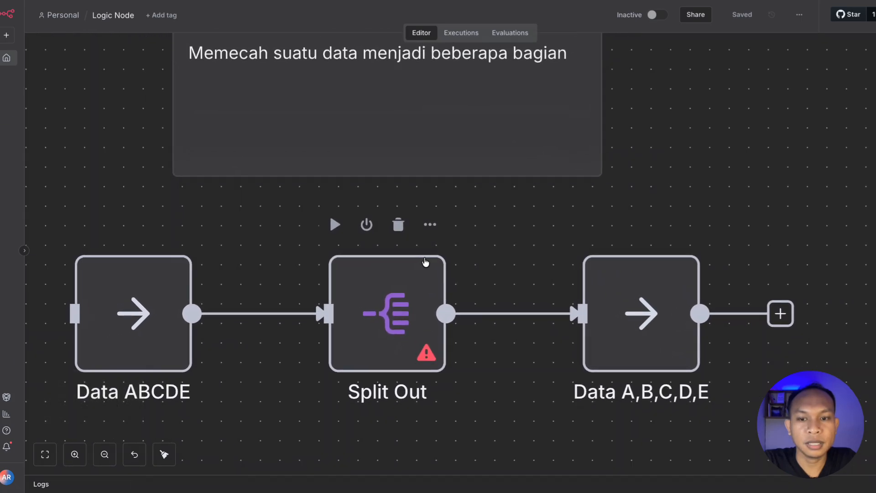
scroll(424, 262, "down", 2)
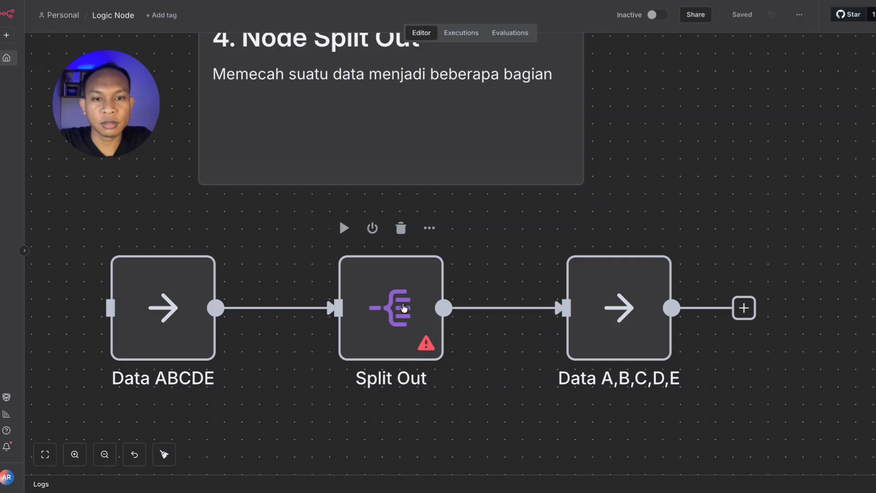
scroll(404, 307, "up", 4)
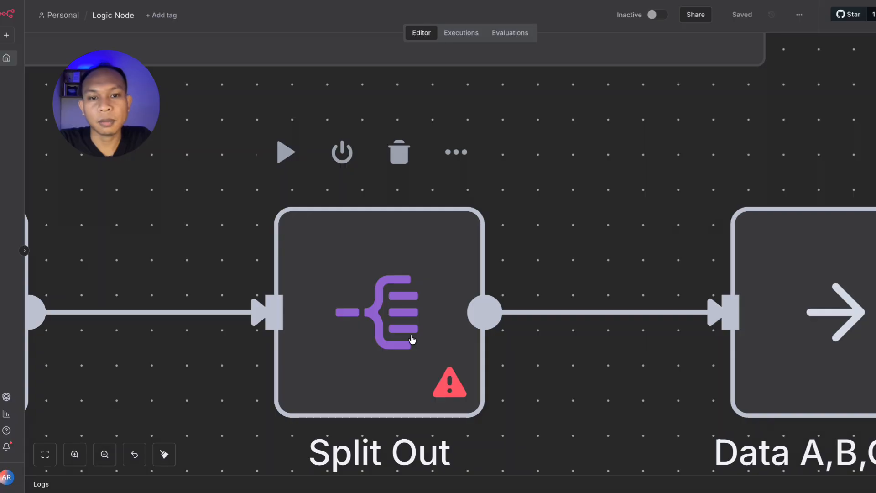
scroll(412, 339, "down", 5)
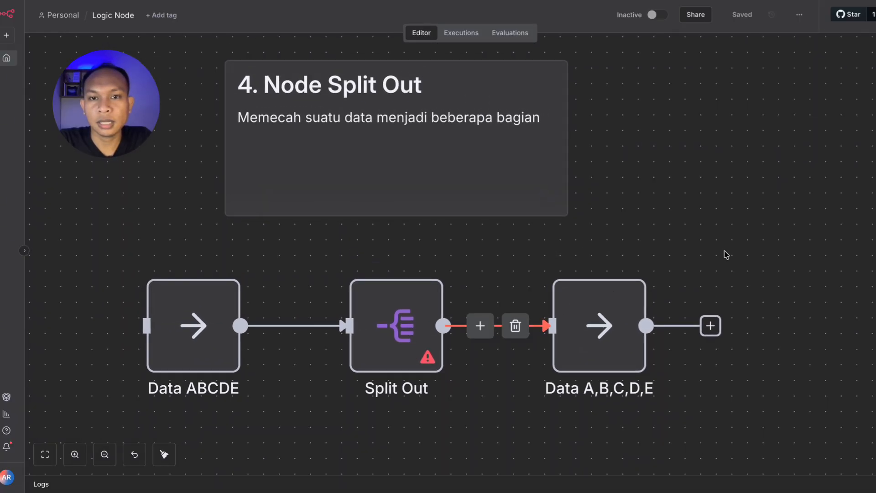
Step: Read the Node Split Batches section's description and overall layout, and compare it with the Node Split Out section
scroll(753, 242, "right", 20)
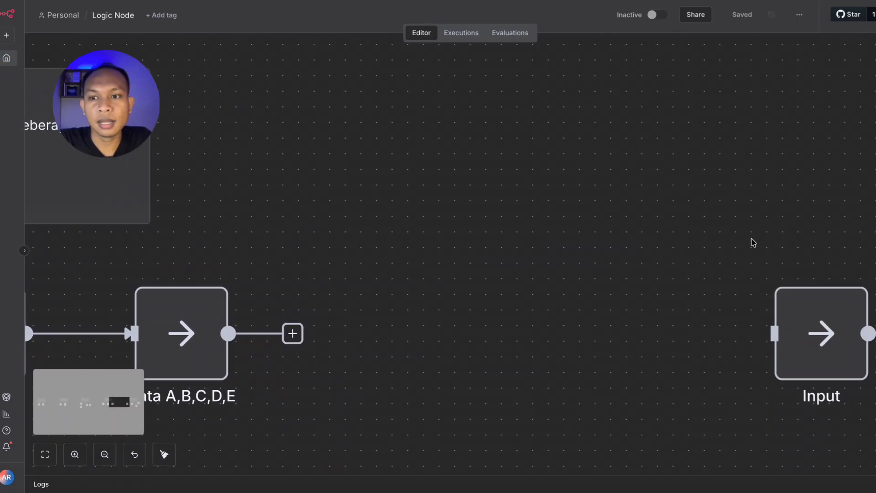
scroll(753, 242, "right", 10)
scroll(752, 243, "down", 3)
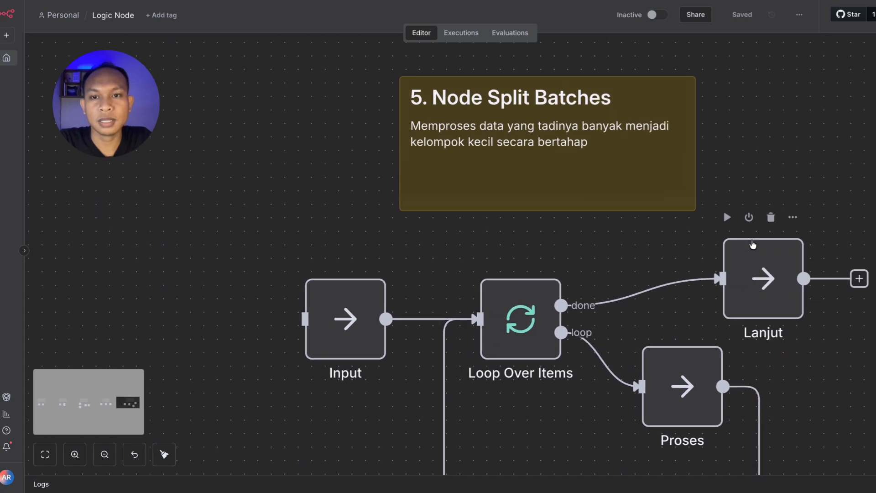
scroll(753, 244, "right", 5)
scroll(753, 244, "down", 3)
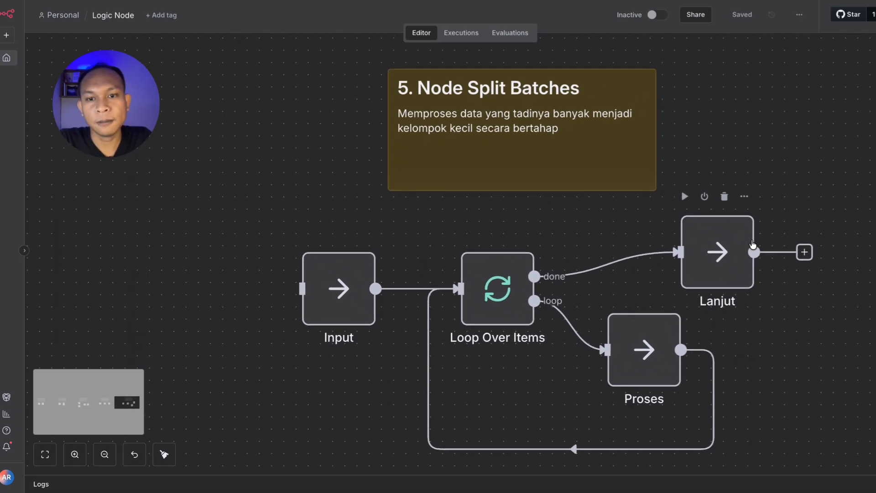
scroll(753, 242, "left", 10)
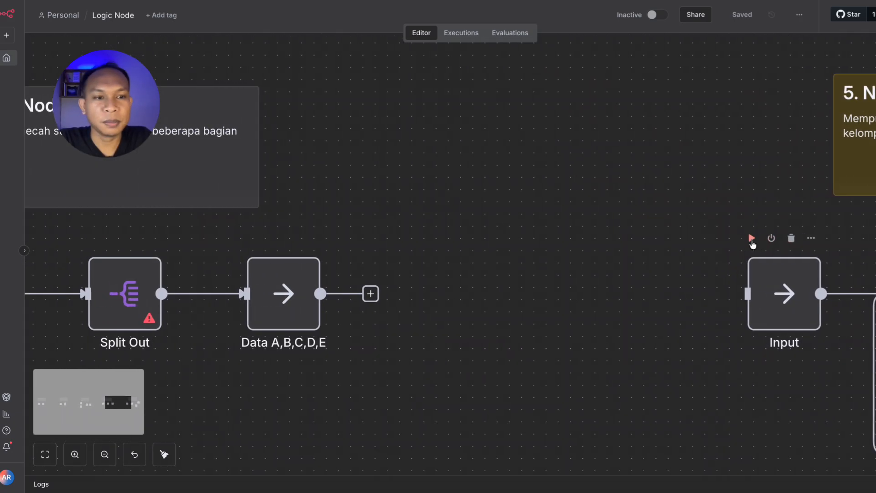
scroll(472, 280, "left", 1)
Step: Examine how the Loop Over Items node routes Input through the loop branch to Proses and the done branch to Lanjut
scroll(495, 248, "right", 9)
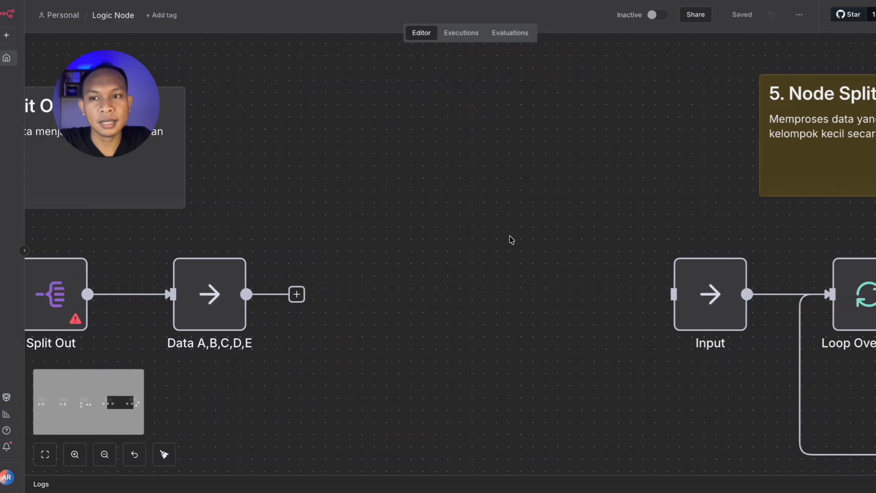
scroll(506, 241, "down", 2)
scroll(511, 239, "right", 1)
scroll(511, 240, "down", 1)
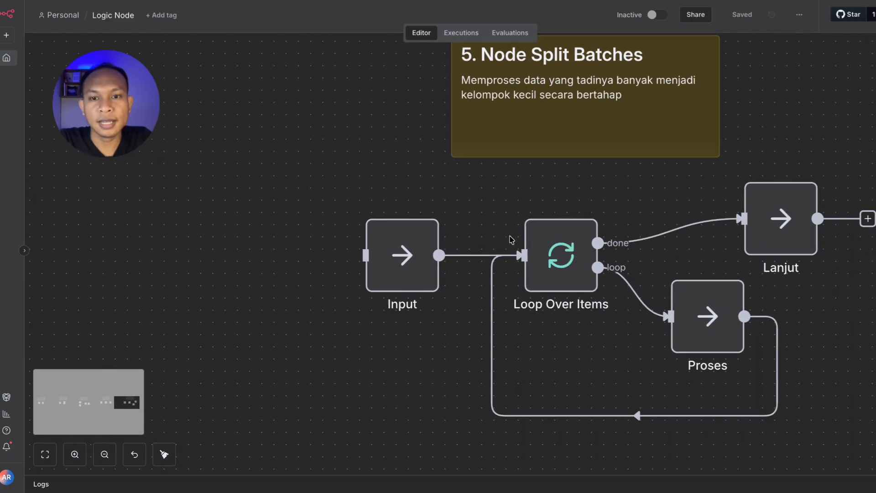
scroll(544, 256, "up", 5)
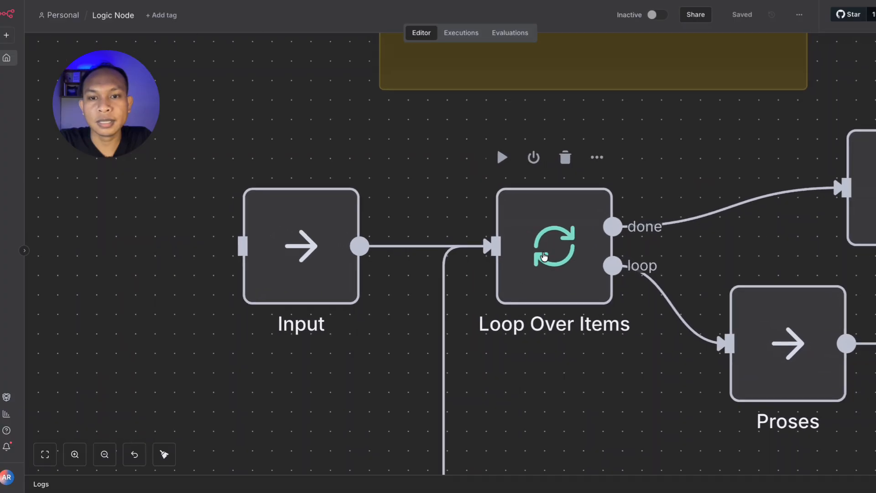
scroll(544, 256, "down", 5)
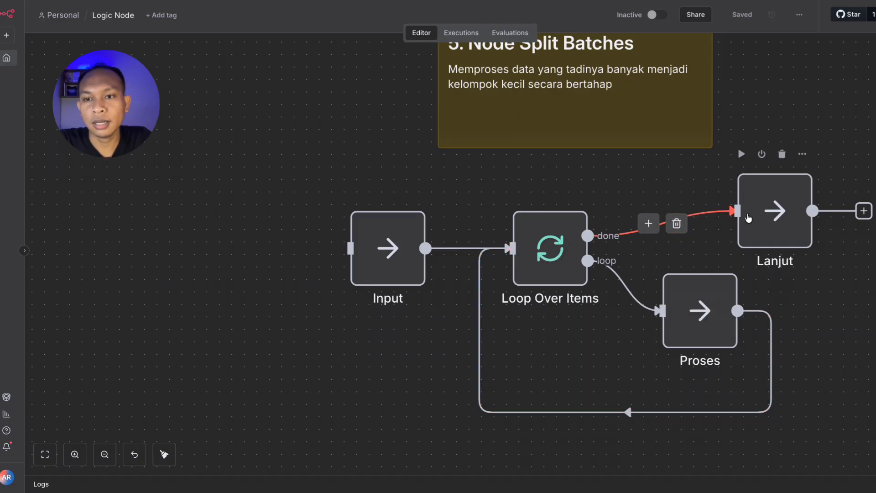
scroll(555, 250, "right", 3)
scroll(555, 250, "up", 1)
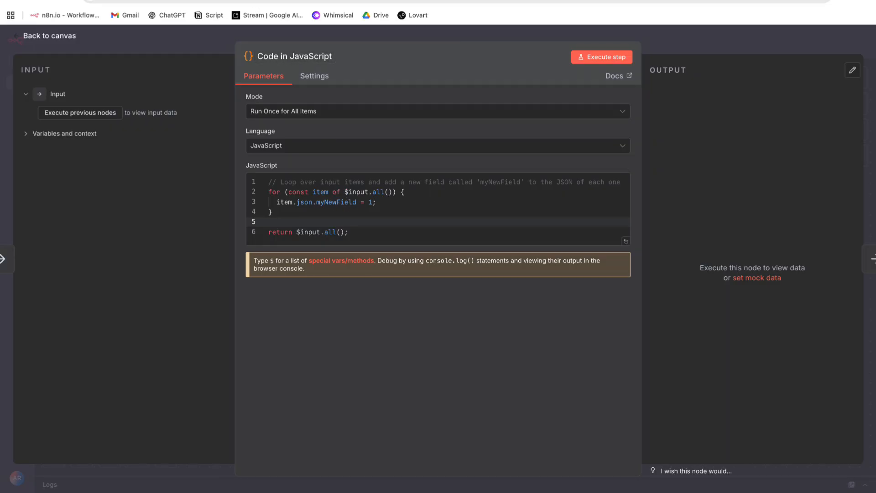
Step: Switch to ChatGPT and copy the JavaScript code of the example "Contoh 1: Penjumlahan Dua Angka"
left_click(249, 0)
scroll(453, 192, "down", 2)
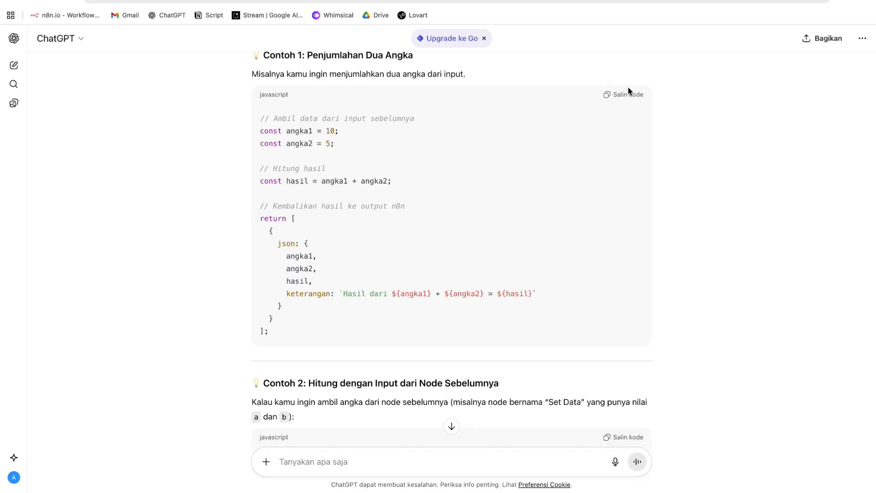
left_click(628, 92)
Step: Back in n8n, replace the Code in JavaScript node's default code with the copied script adding angka1 = 10 and angka2 = 5, and execute the node
left_click(150, 0)
triple_click(357, 217)
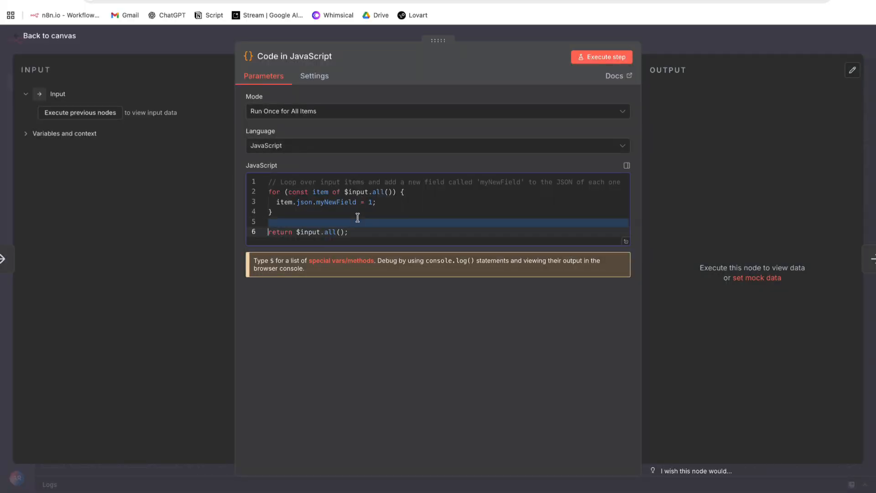
key("ctrl+a")
type("// Ambil data dari input sebelumnya const angka1 = 10; const angka2 = 5;  // Hitung hasil const hasil = angka1 + angka2;  // Kembalikan hasil ke output n8n return [   {     json: {       angka1,       angka2,       hasil,       keterangan: `Hasil dari ${angka1} + ${angka2} = ${hasil}`     }   } ];")
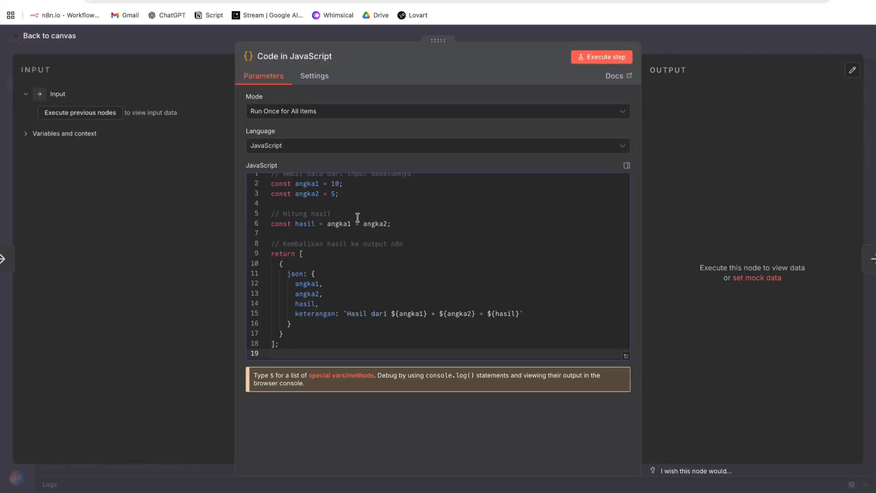
left_click(588, 58)
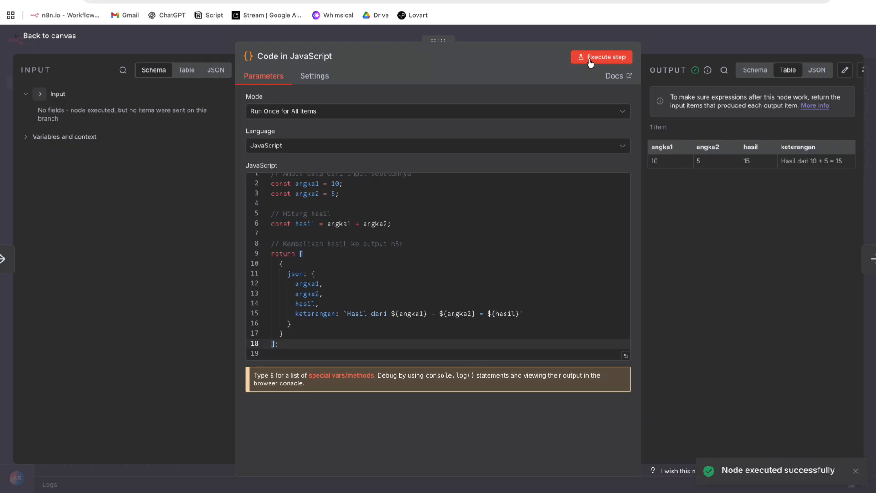